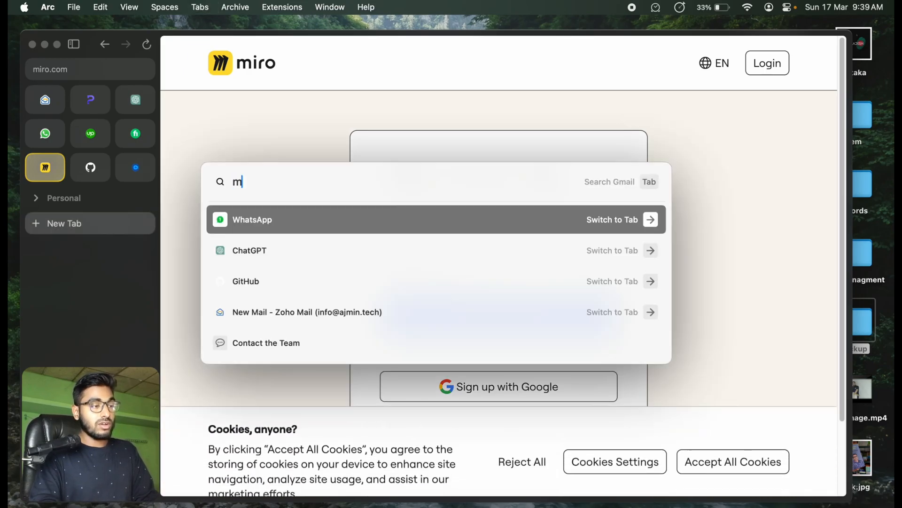
# Step: Open mail.tm for a temporary email address and submit that address as the work email in the Miro sign-up form
pyautogui.write('.tm')
pyautogui.press('Return')
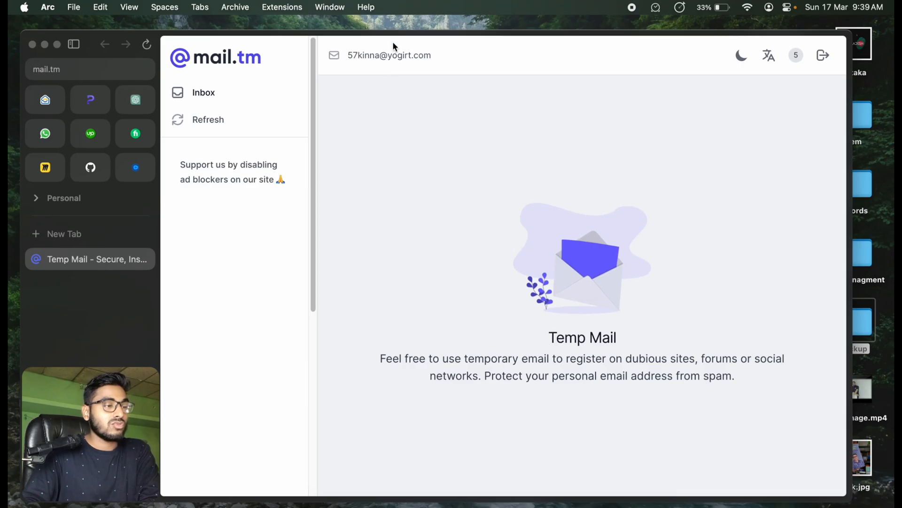
pyautogui.click(45, 168)
pyautogui.click(439, 276)
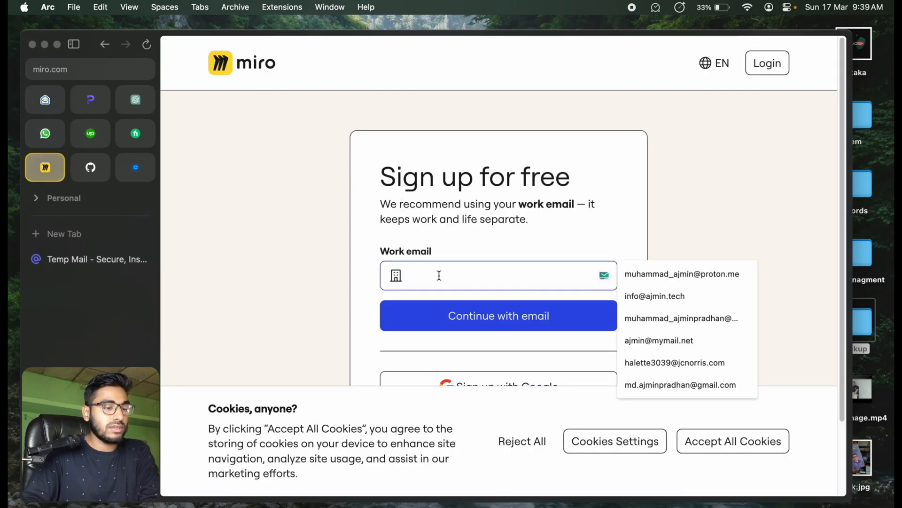
pyautogui.press('super+v')
pyautogui.click(447, 316)
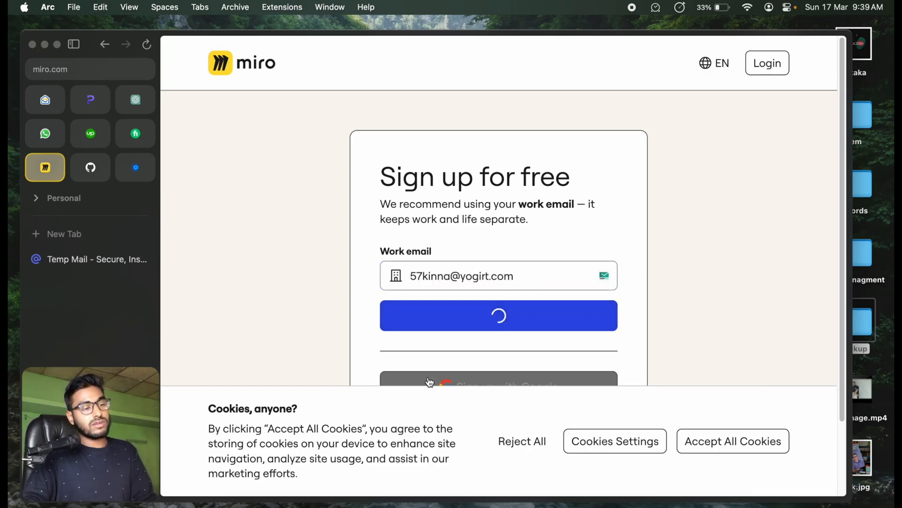
# Step: Enter the account holder's first name in the sign-up form and continue
pyautogui.write('Aj')
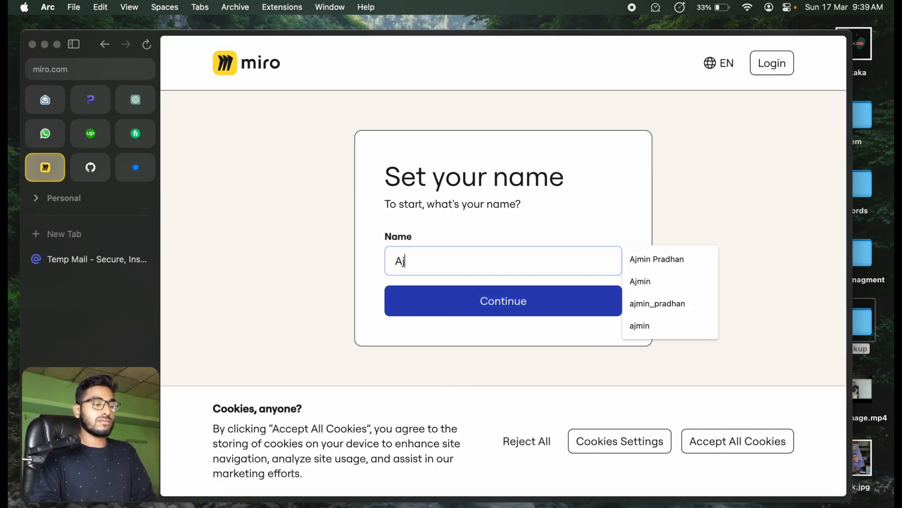
pyautogui.write('min')
pyautogui.press('Return')
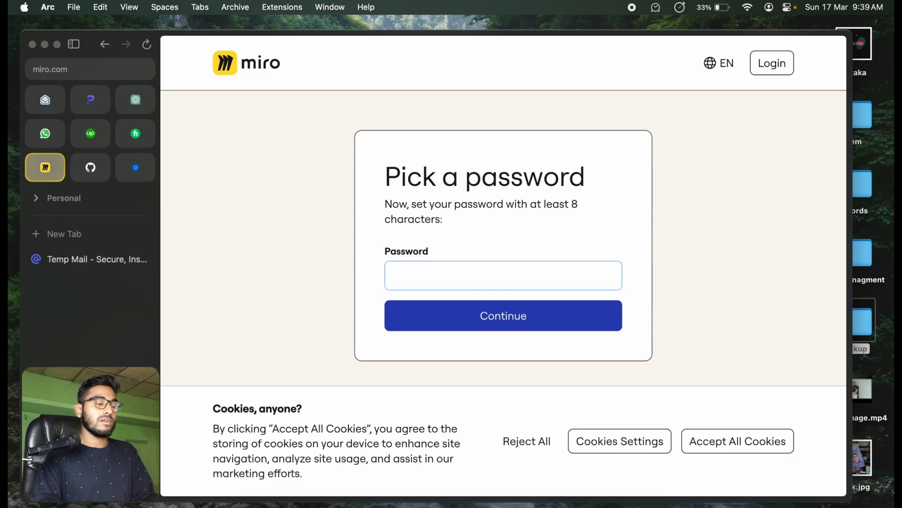
# Step: Enter the account password for the new Miro account and submit it
pyautogui.write('a•••••')
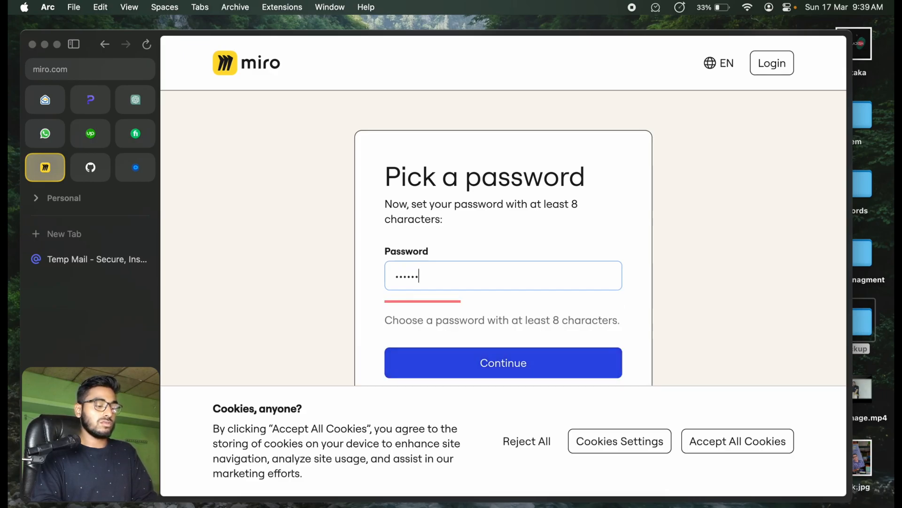
pyautogui.write('•••••')
pyautogui.press('Return')
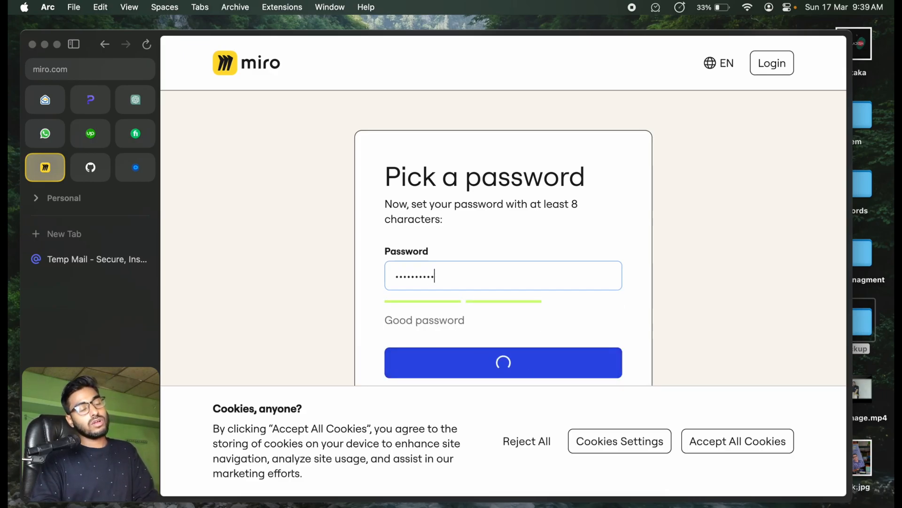
# Step: Open Miro's confirmation email in the temporary inbox and enter its verification code on the sign-up page
pyautogui.hotkey('ctrl', 'Tab')
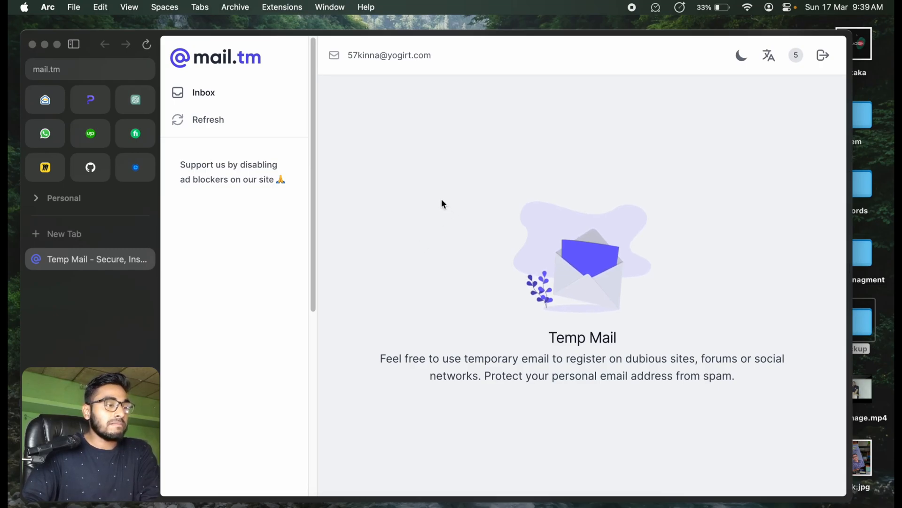
pyautogui.click(248, 128)
pyautogui.click(463, 171)
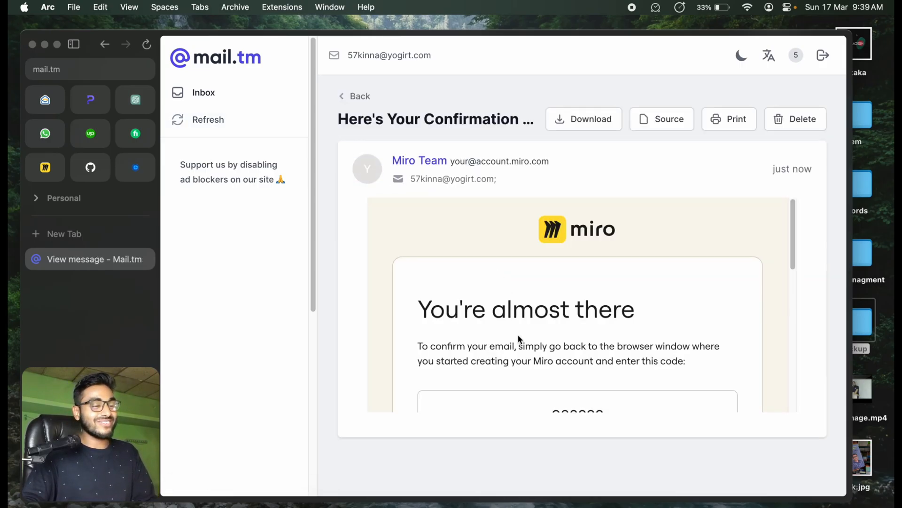
pyautogui.scroll(-3, 579, 405)
pyautogui.doubleClick(573, 297)
pyautogui.press('super+c')
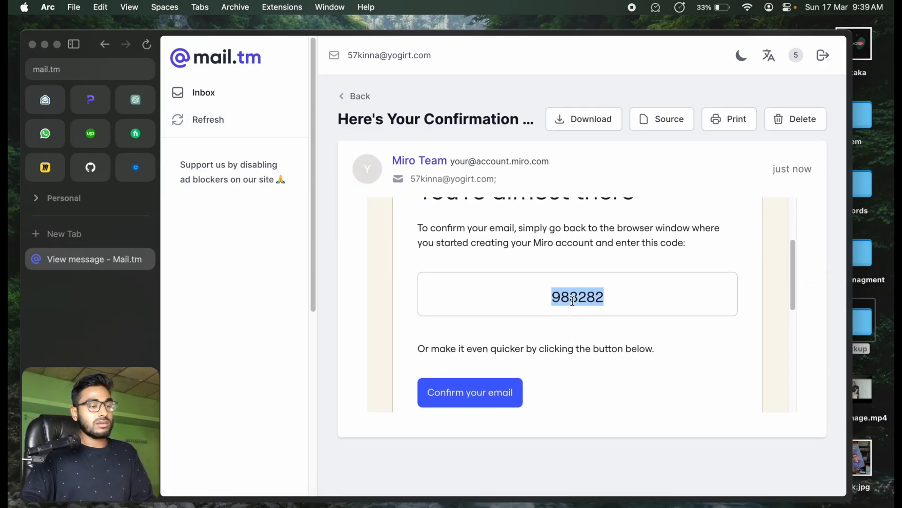
pyautogui.hotkey('ctrl', 'Tab')
pyautogui.press('super+v')
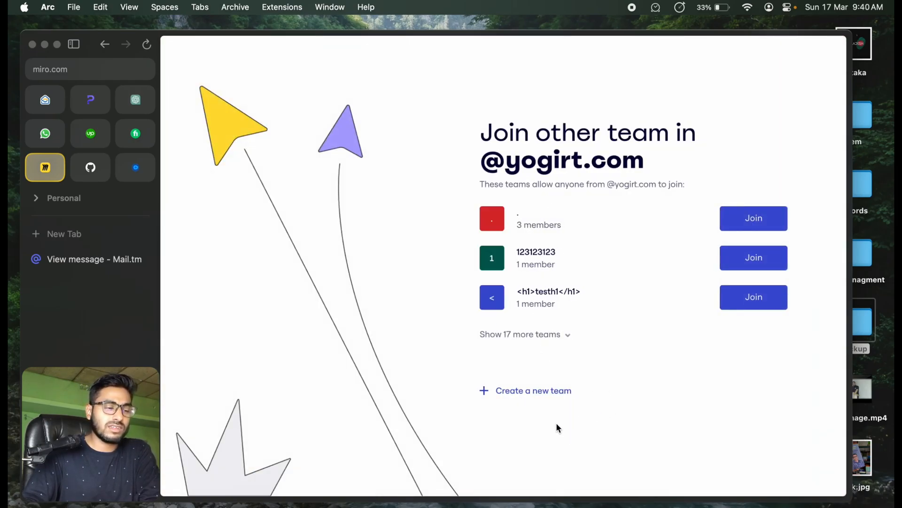
# Step: Create a new team instead of joining an existing one, and name it "letswrite code"
pyautogui.click(512, 392)
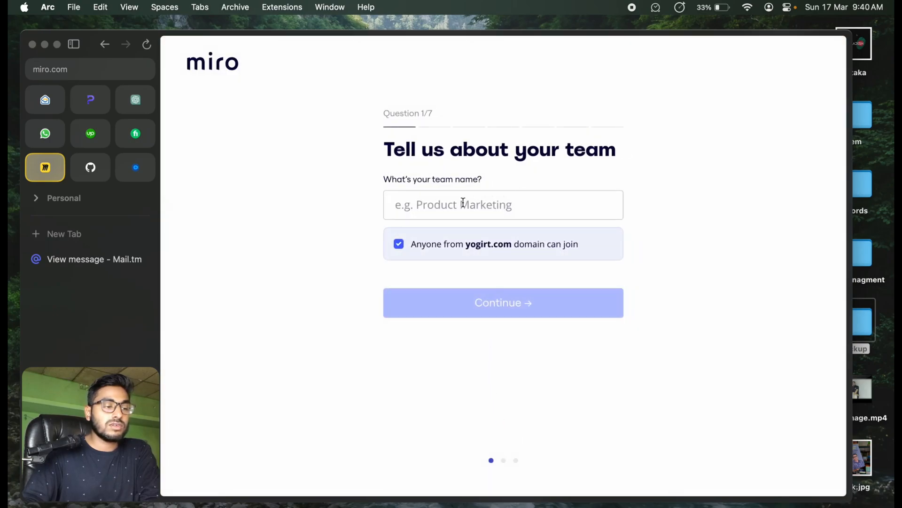
pyautogui.click(454, 217)
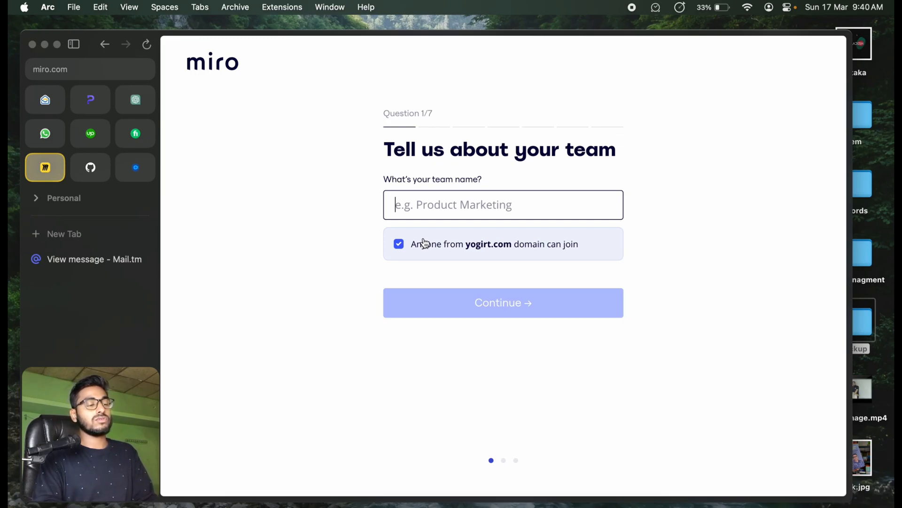
pyautogui.write('letswrite code')
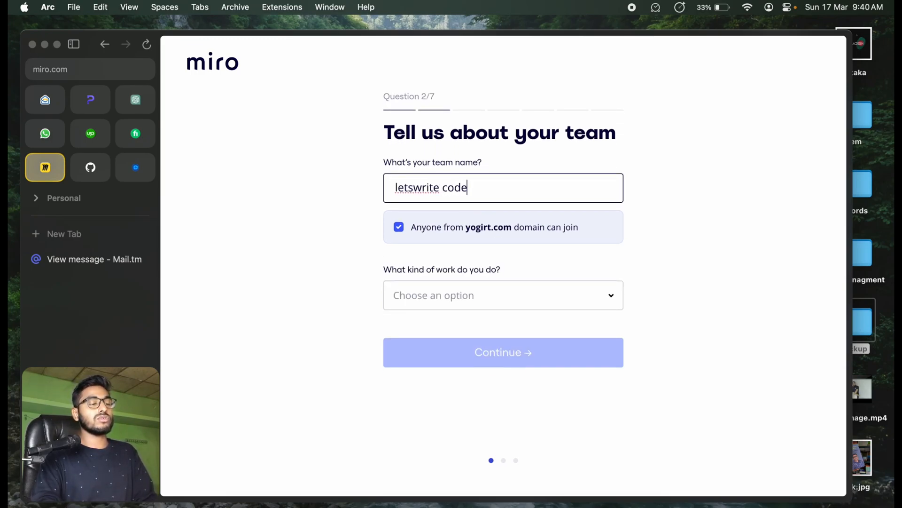
# Step: Set the kind of work to IT Services and the role to Individual Contributor
pyautogui.click(467, 289)
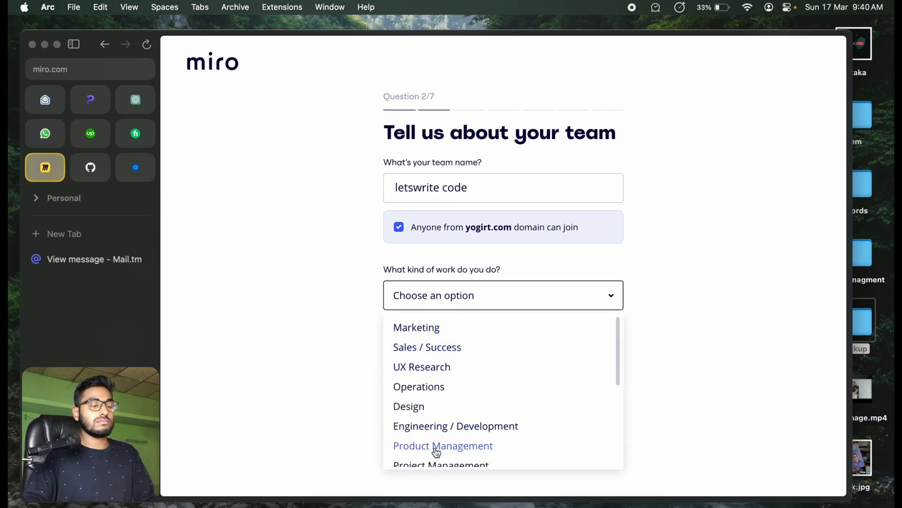
pyautogui.scroll(-1, 434, 447)
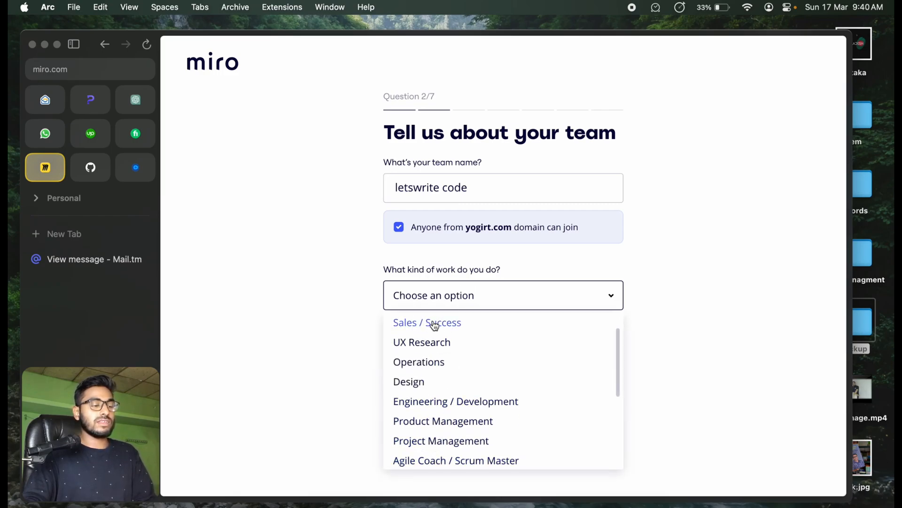
pyautogui.scroll(-5, 455, 338)
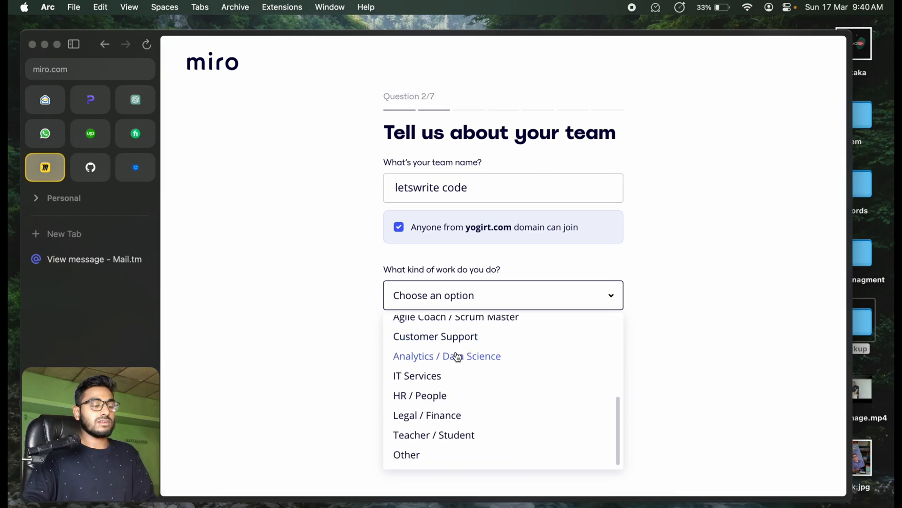
pyautogui.click(430, 376)
pyautogui.click(439, 356)
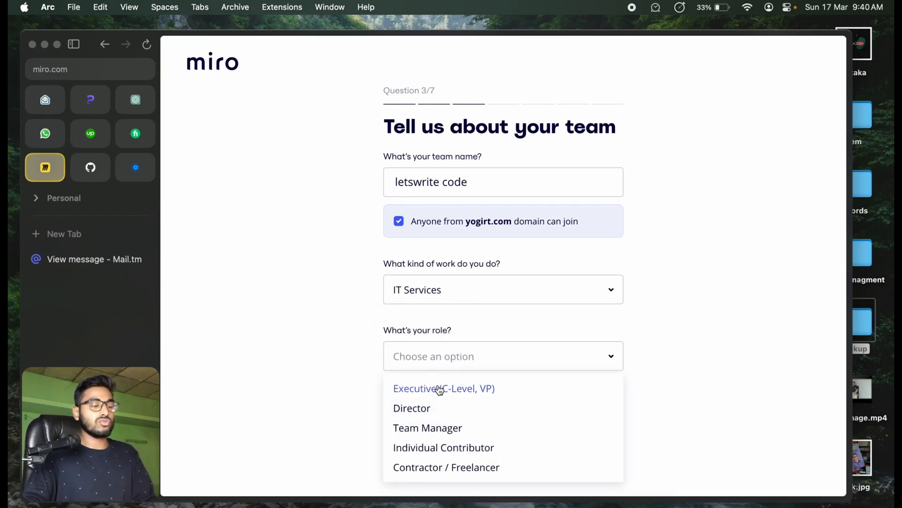
pyautogui.click(459, 446)
# Step: Choose Team Planning & Events and Other as the uses for Miro, and enter "asdfasdf" as the other use case
pyautogui.click(434, 425)
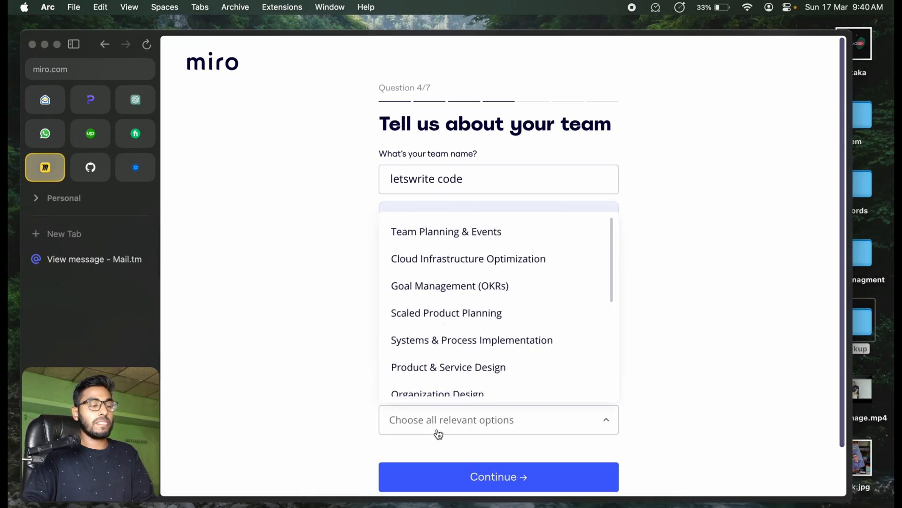
pyautogui.click(449, 239)
pyautogui.scroll(-10, 469, 310)
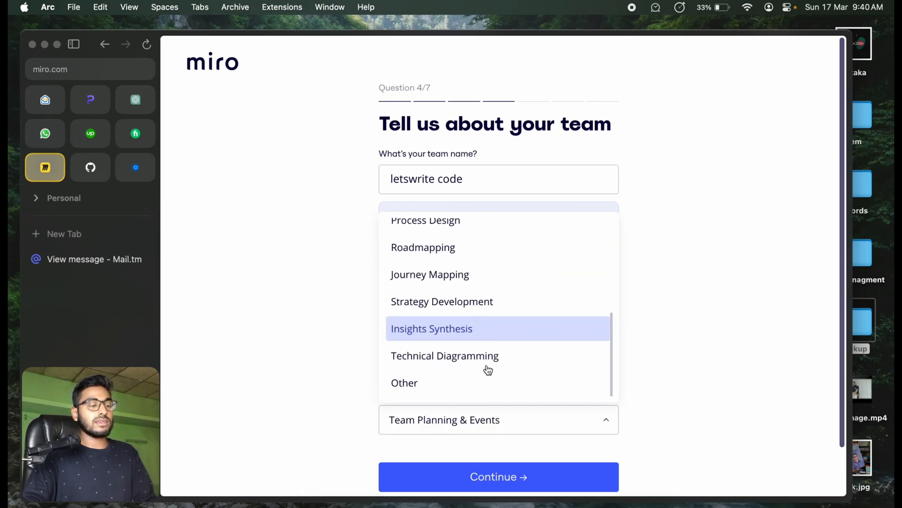
pyautogui.click(452, 335)
pyautogui.click(679, 379)
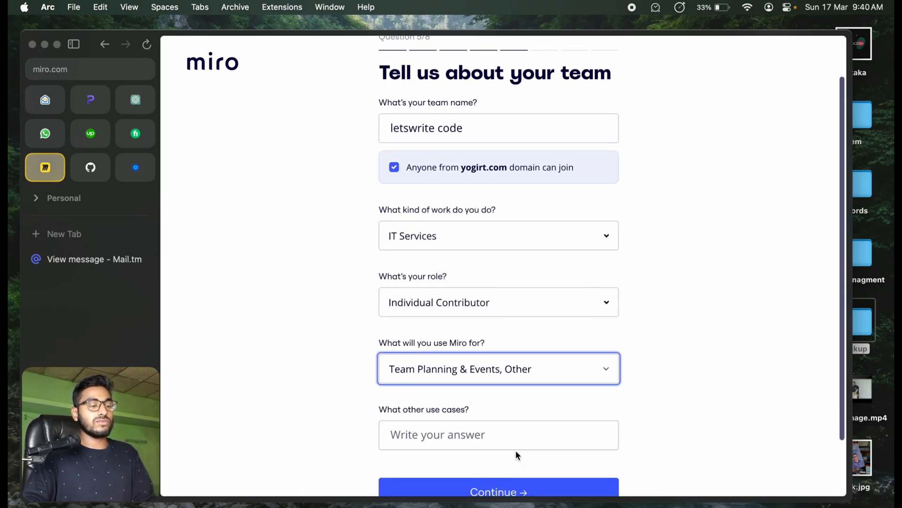
pyautogui.scroll(-3, 532, 458)
pyautogui.click(438, 372)
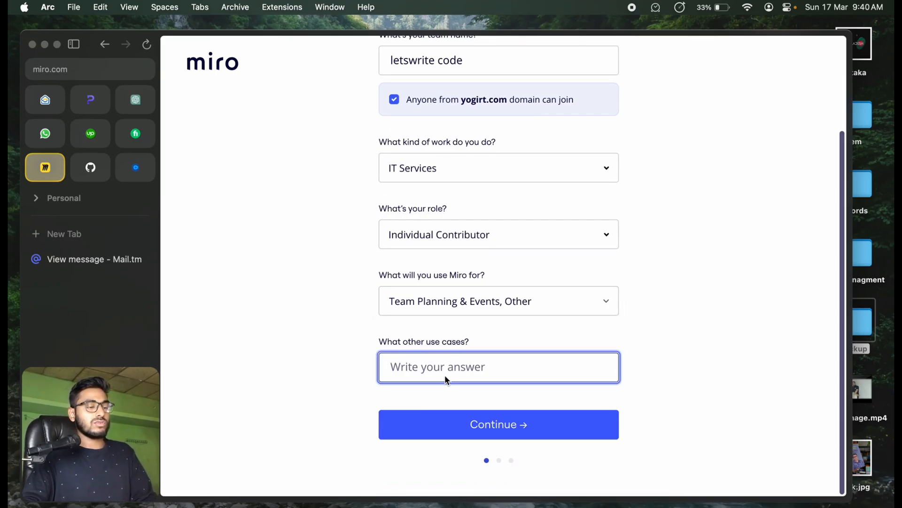
pyautogui.write('asdfasdf')
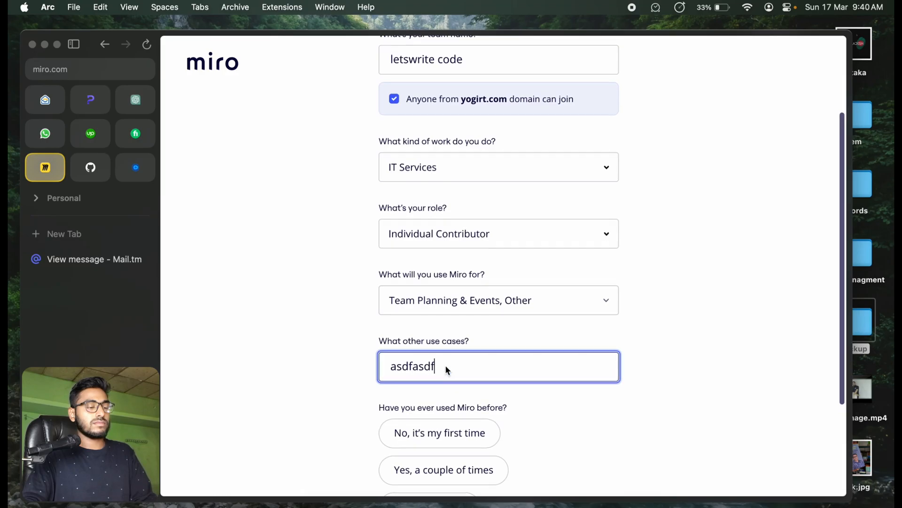
# Step: Answer that this is the first time using Miro, set the company size to Only me, choose a referral source and submit the questionnaire
pyautogui.scroll(-3, 444, 365)
pyautogui.click(422, 288)
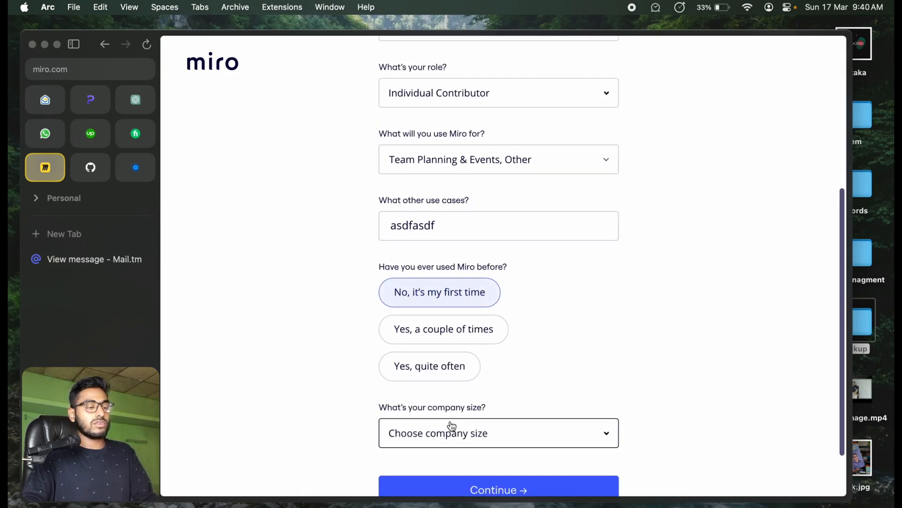
pyautogui.click(449, 428)
pyautogui.click(431, 306)
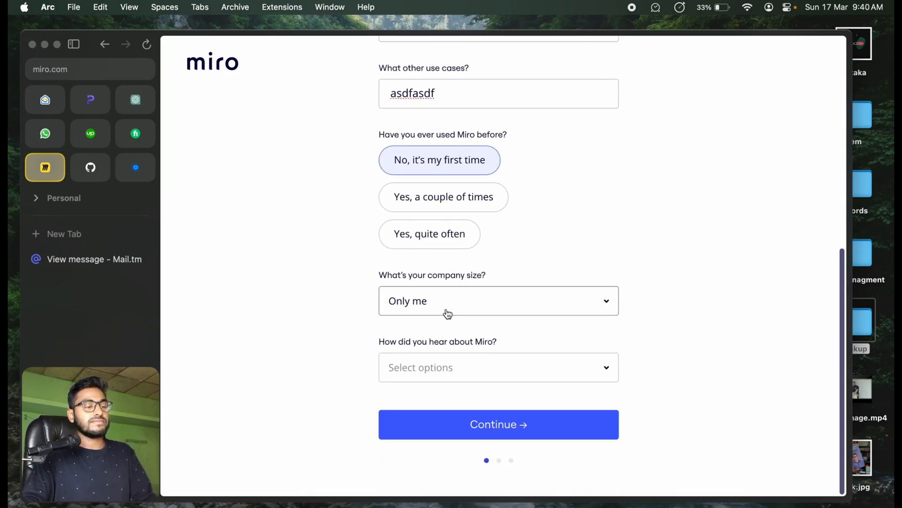
pyautogui.click(434, 374)
pyautogui.click(477, 247)
pyautogui.click(459, 435)
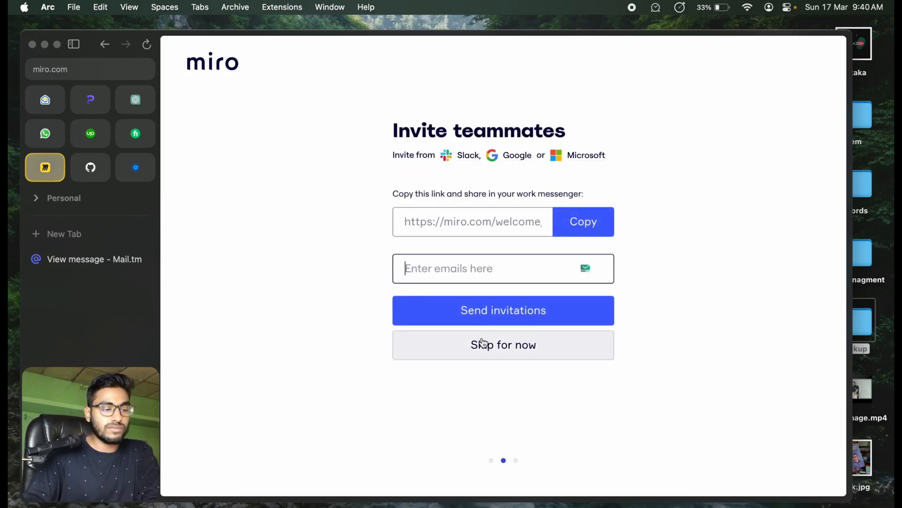
# Step: Skip inviting teammates and choose to start from scratch
pyautogui.click(483, 343)
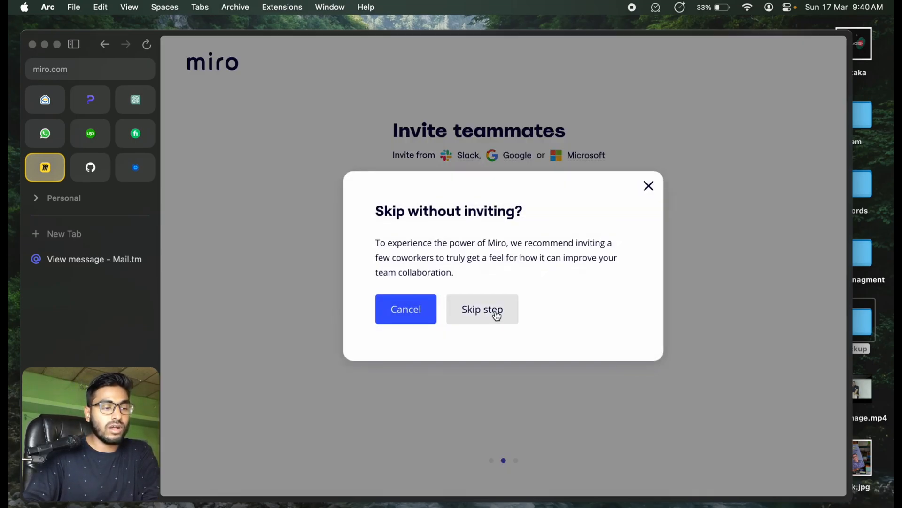
pyautogui.click(468, 317)
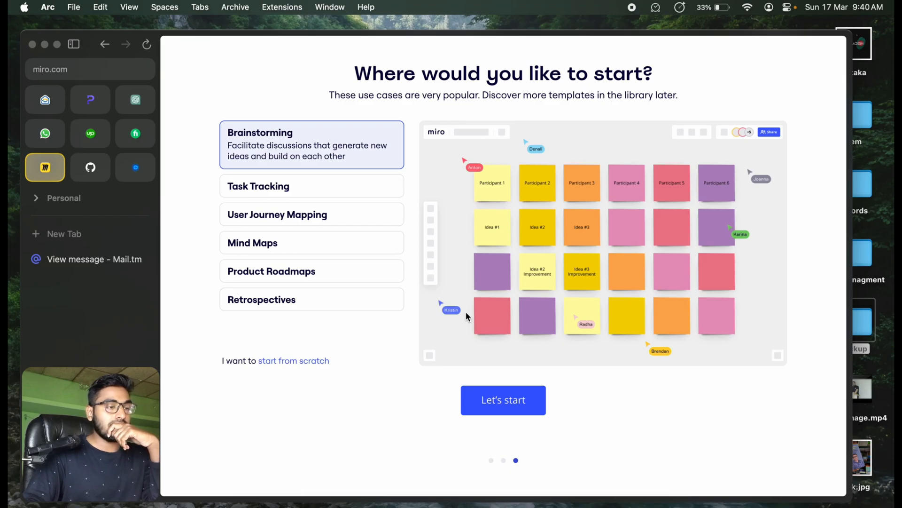
pyautogui.click(279, 361)
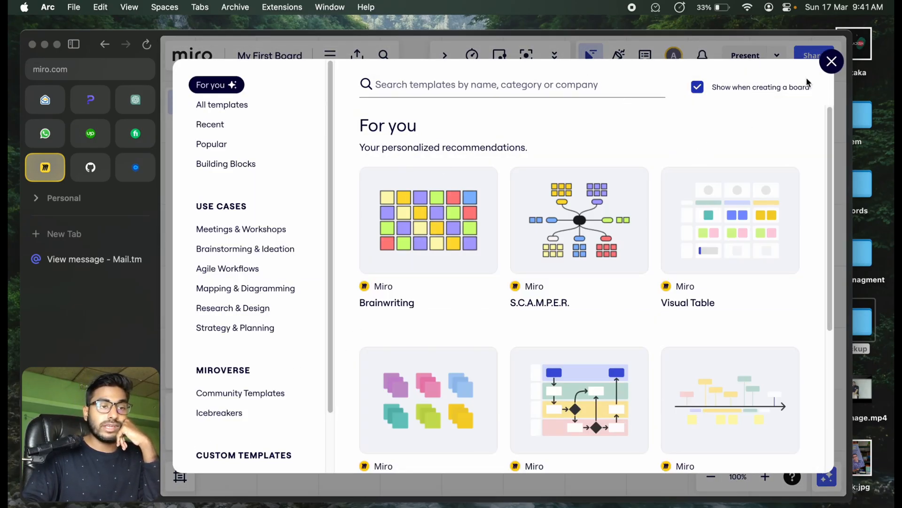
# Step: Leave the first board for the team dashboard and create a new blank board without a template
pyautogui.click(825, 69)
pyautogui.click(192, 55)
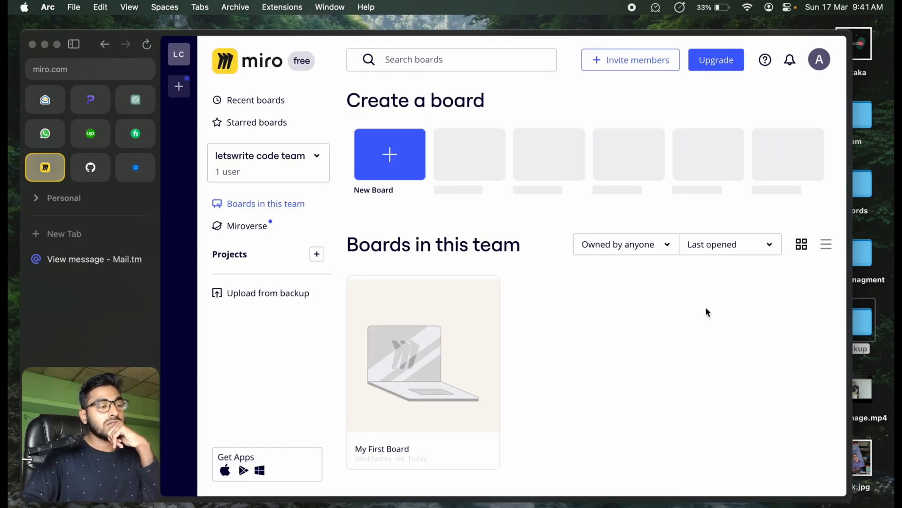
pyautogui.scroll(-1, 478, 219)
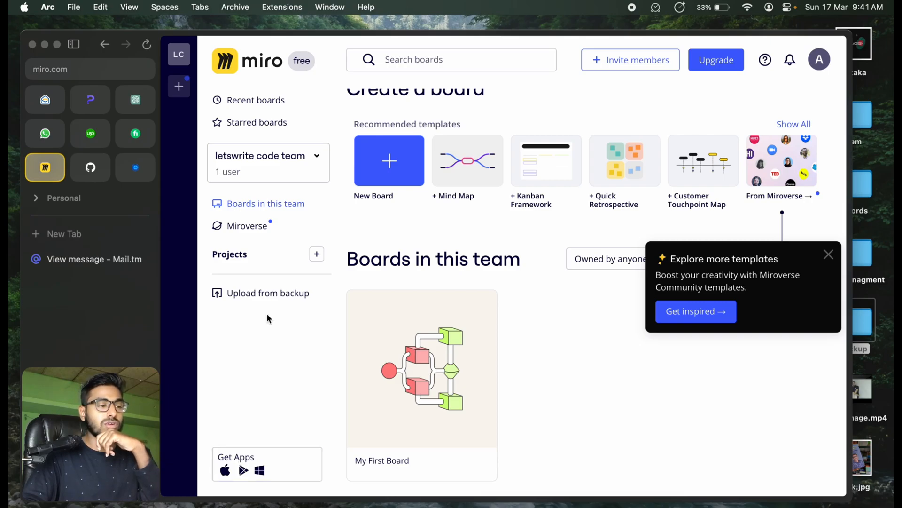
pyautogui.click(410, 319)
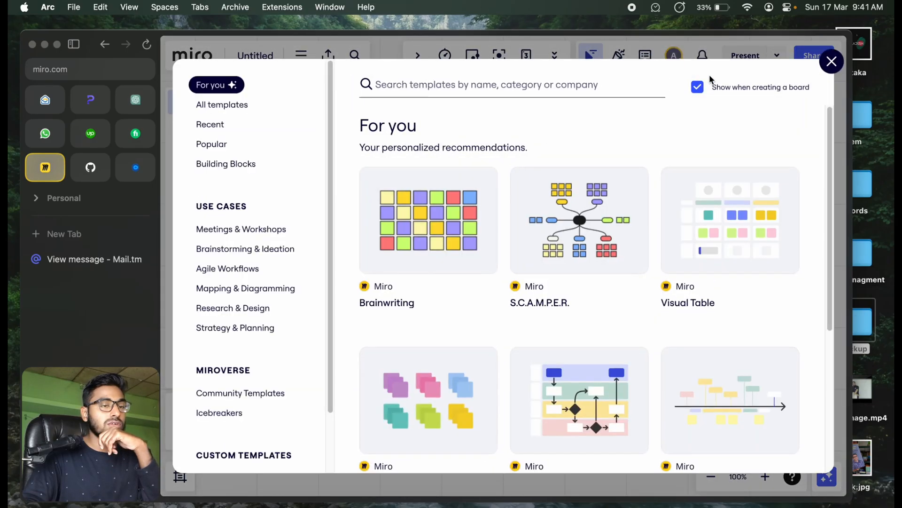
pyautogui.click(832, 63)
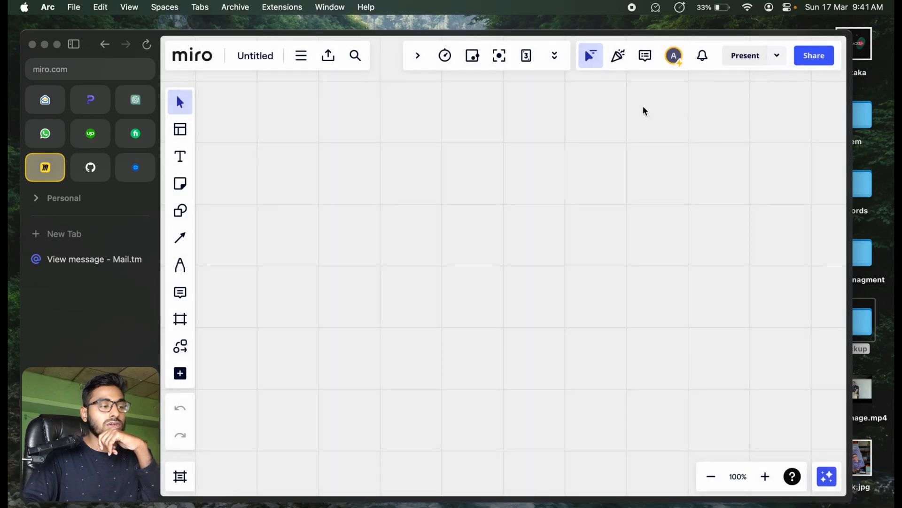
# Step: Hide the browser's sidebar and place a mind map with a single central node on the blank board
pyautogui.click(75, 45)
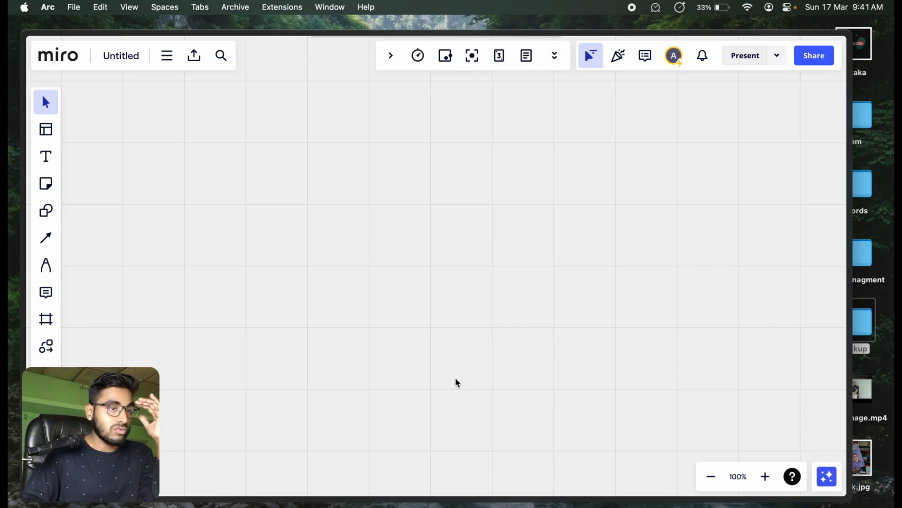
pyautogui.click(45, 364)
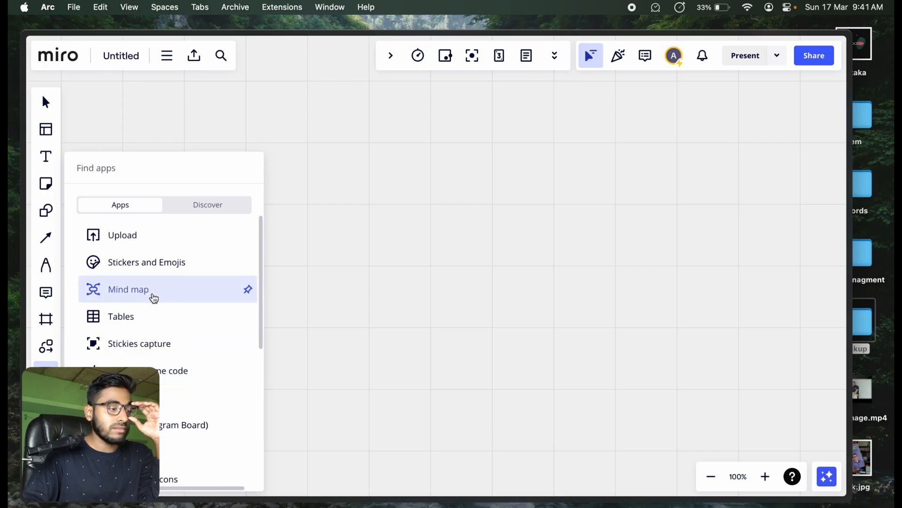
pyautogui.click(151, 292)
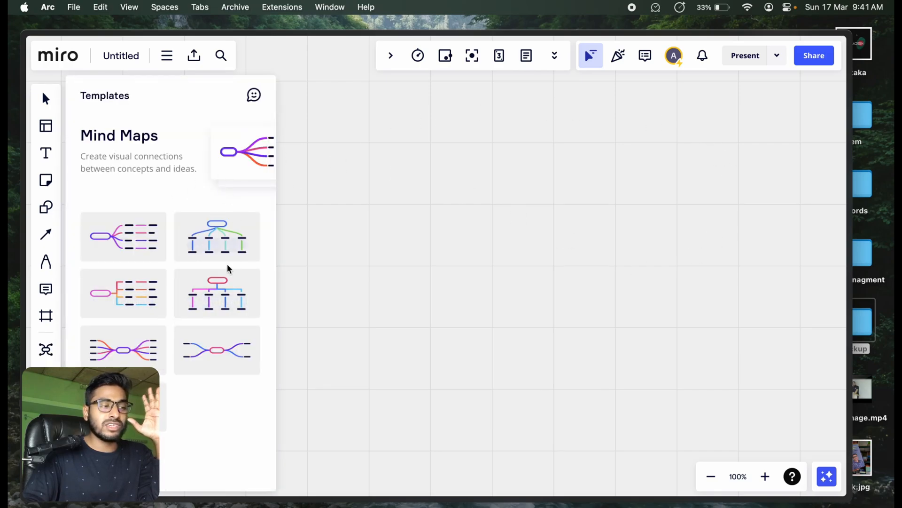
pyautogui.click(597, 187)
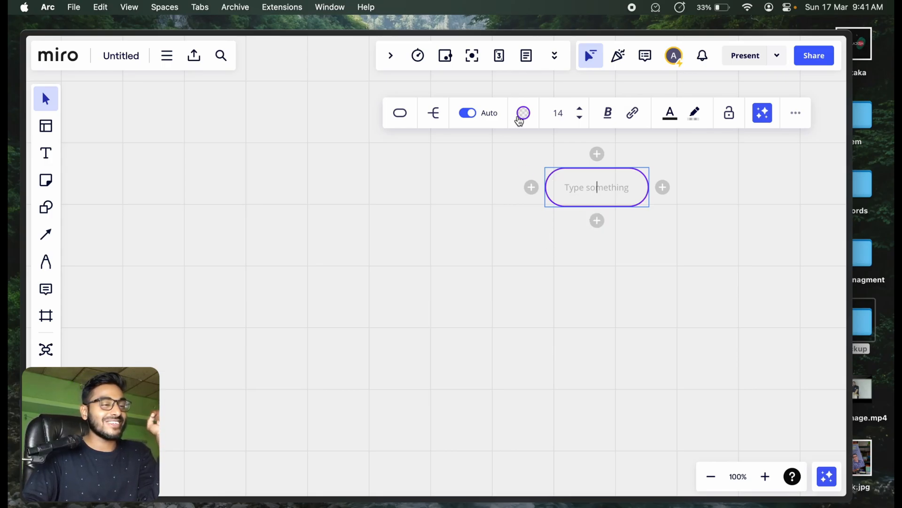
# Step: Change the central mind map node's outline colour to orange and deselect the node
pyautogui.click(522, 114)
pyautogui.click(510, 246)
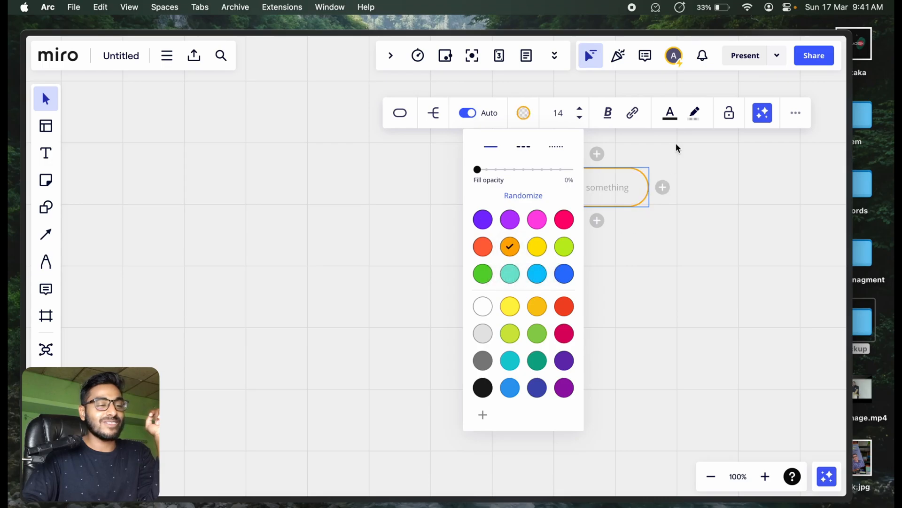
pyautogui.click(615, 288)
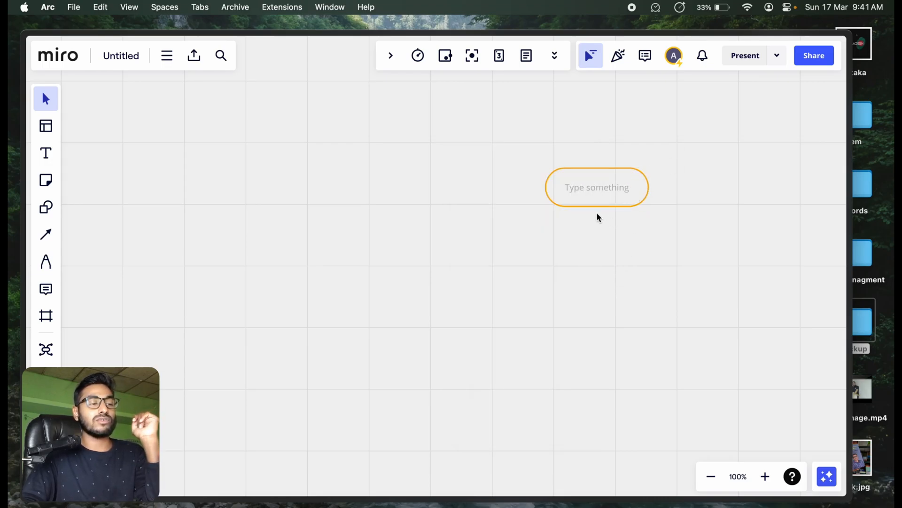
pyautogui.moveTo(594, 191)
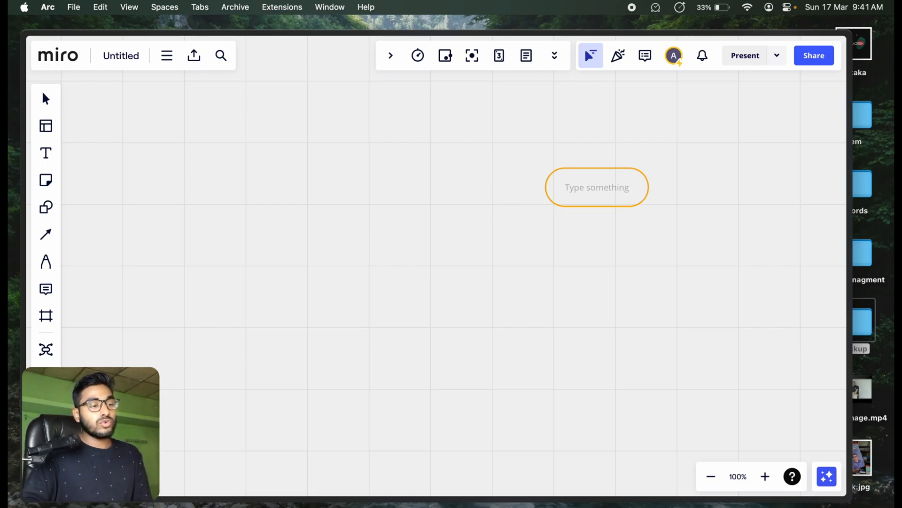
pyautogui.moveTo(509, 190); pyautogui.dragTo(342, 189)
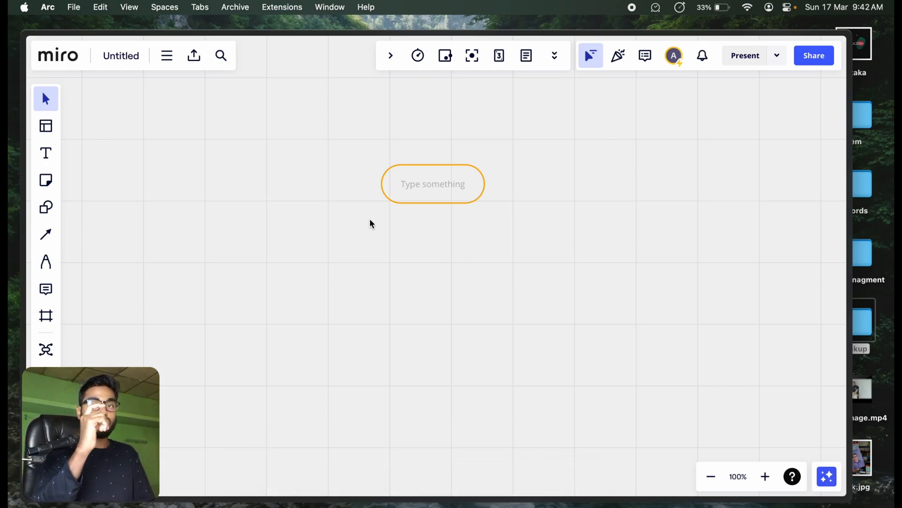
pyautogui.scroll(-5, 445, 230)
pyautogui.scroll(10, 445, 230)
pyautogui.scroll(-3, 447, 229)
pyautogui.scroll(-3, 445, 229)
pyautogui.scroll(2, 447, 228)
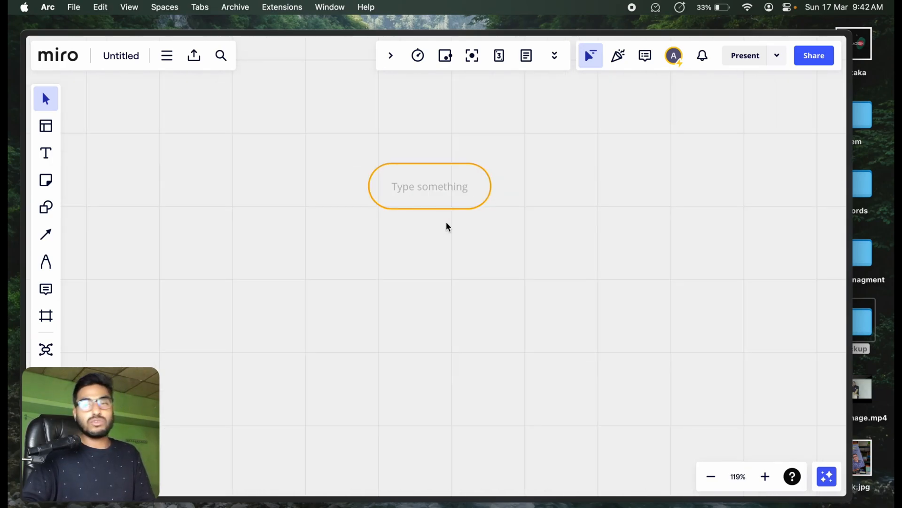
pyautogui.scroll(3, 440, 236)
pyautogui.hscroll(-3, 379, 298)
pyautogui.hscroll(5, 469, 270)
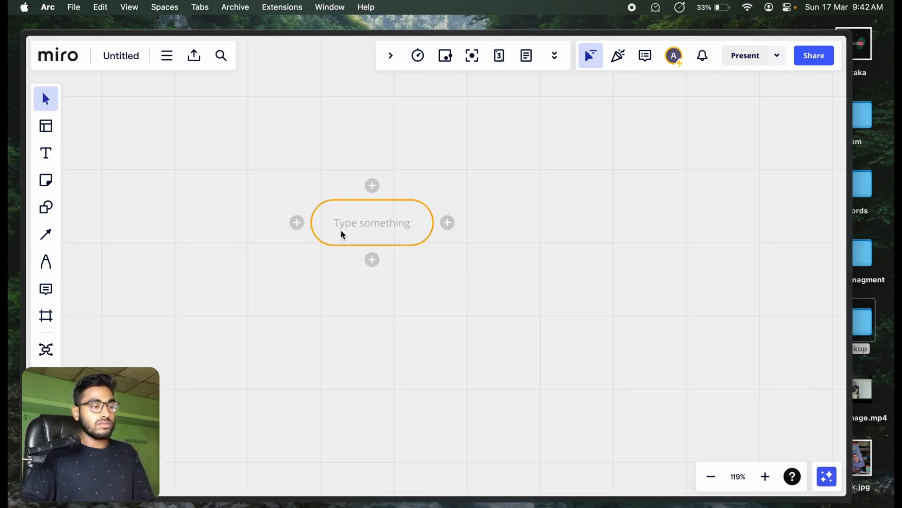
pyautogui.scroll(-3, 342, 235)
pyautogui.scroll(8, 341, 235)
pyautogui.scroll(-2, 342, 234)
pyautogui.scroll(-2, 342, 233)
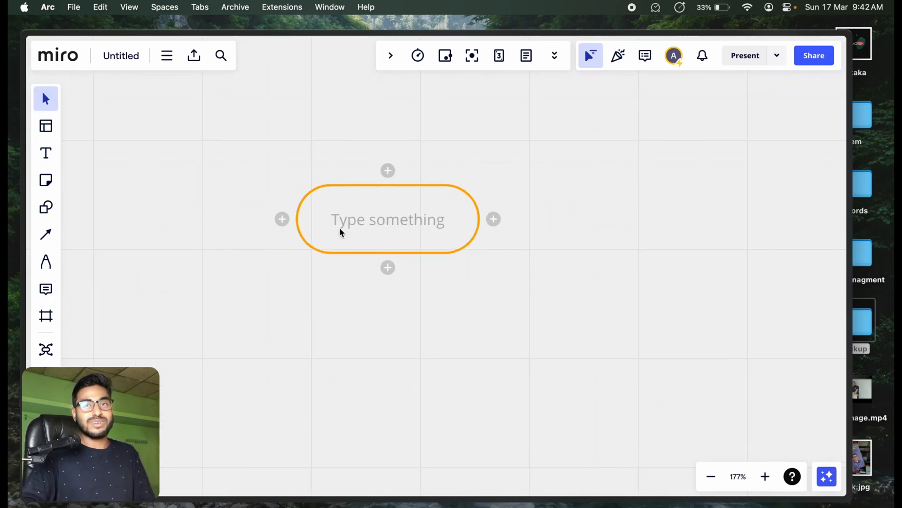
# Step: Label the central mind map node "Project Overview"
pyautogui.click(364, 232)
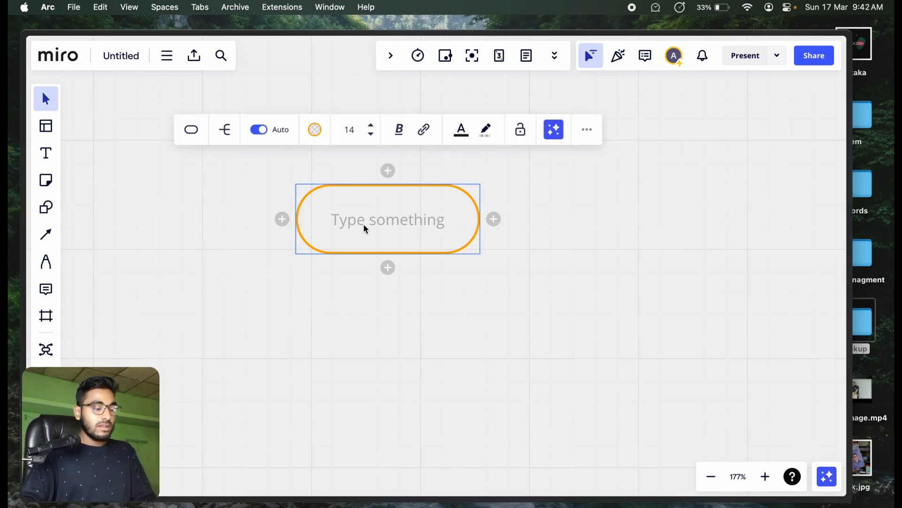
pyautogui.write('Project Overview')
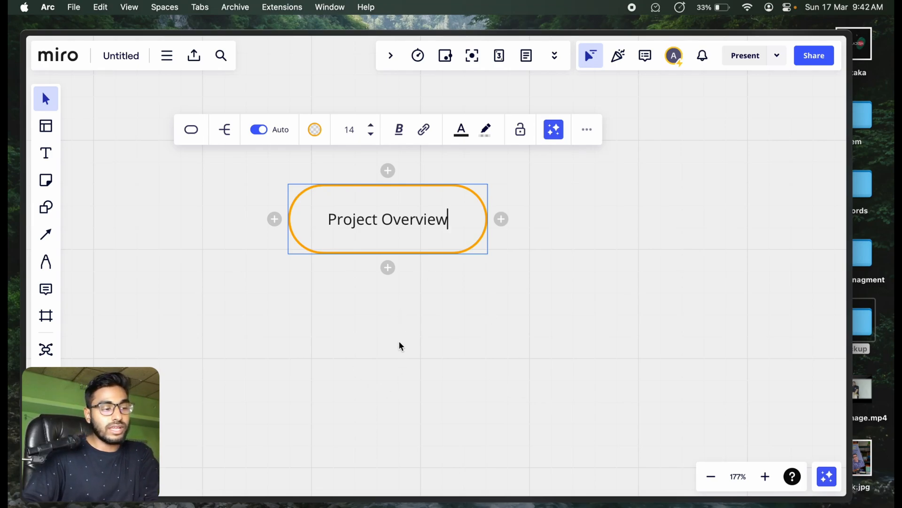
# Step: Add a branch beneath the Project Overview node and label it "Development"
pyautogui.click(389, 269)
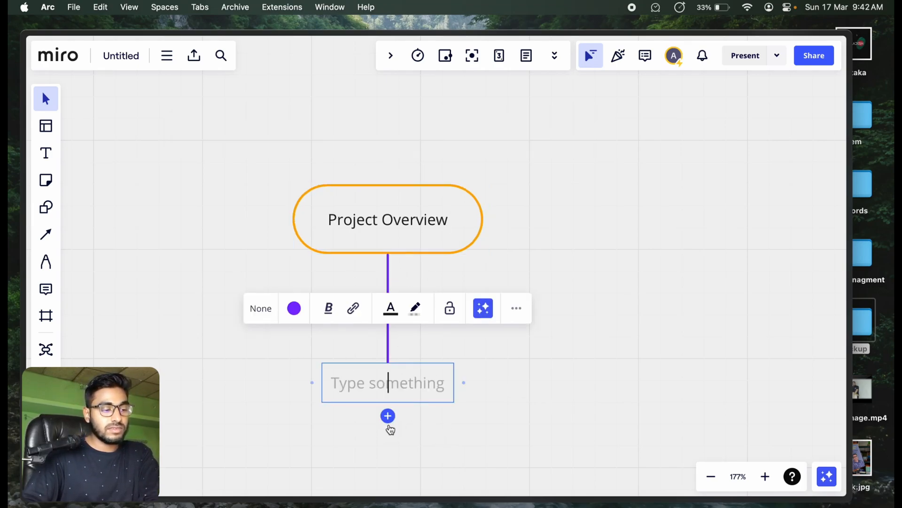
pyautogui.write('Develop')
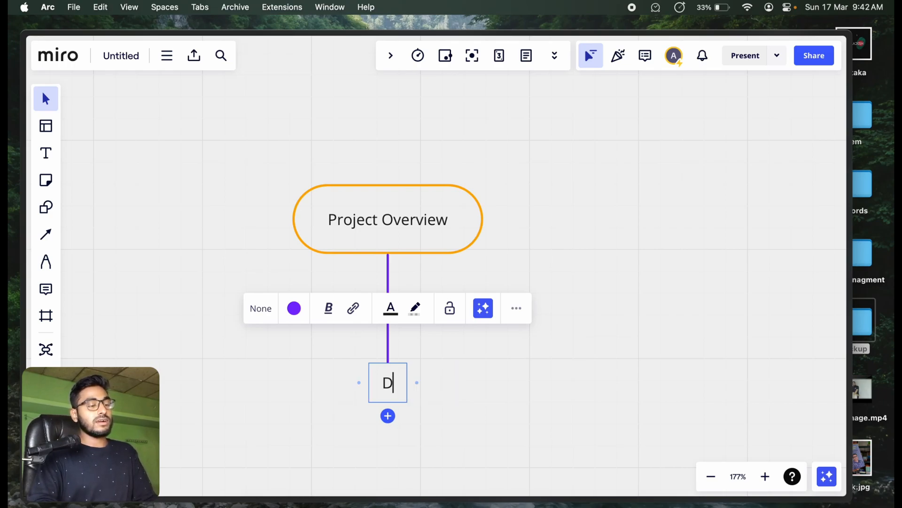
pyautogui.write('t')
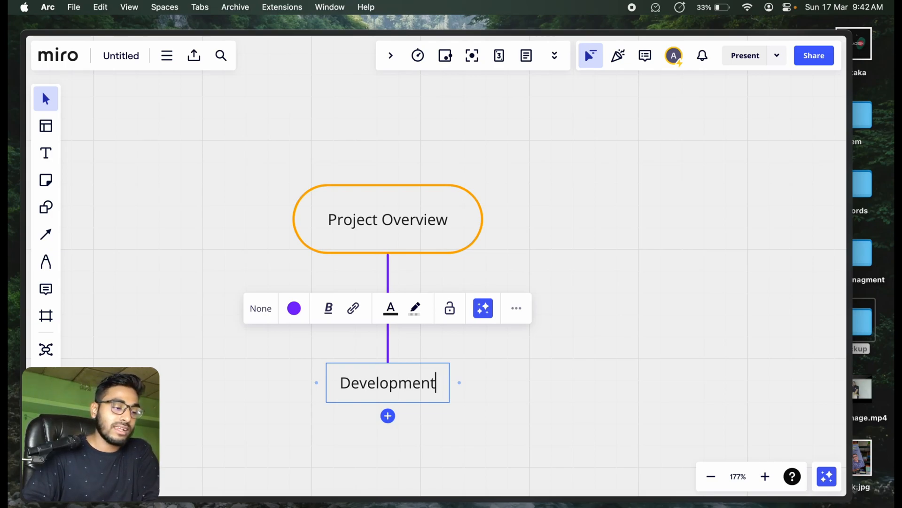
# Step: Add a second branch under Project Overview, relabel the first branch "Design" and label the second "Development"
pyautogui.press('Return')
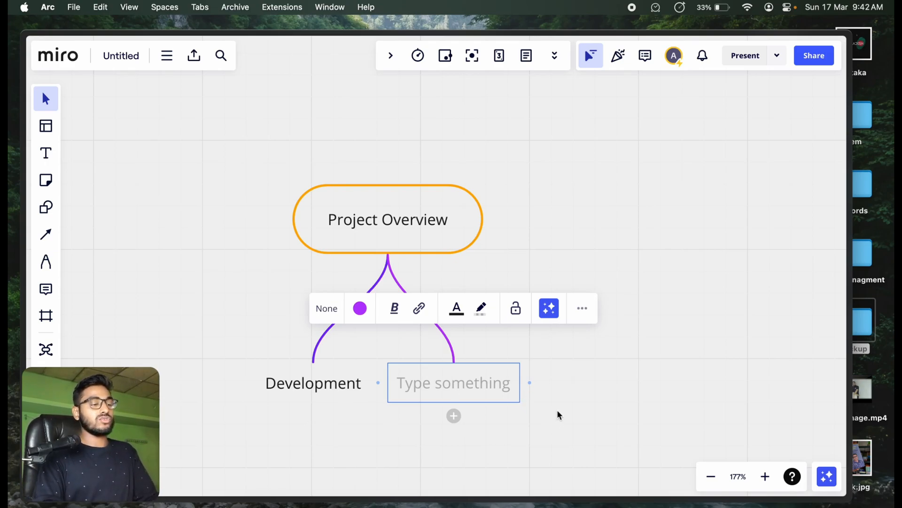
pyautogui.write('D')
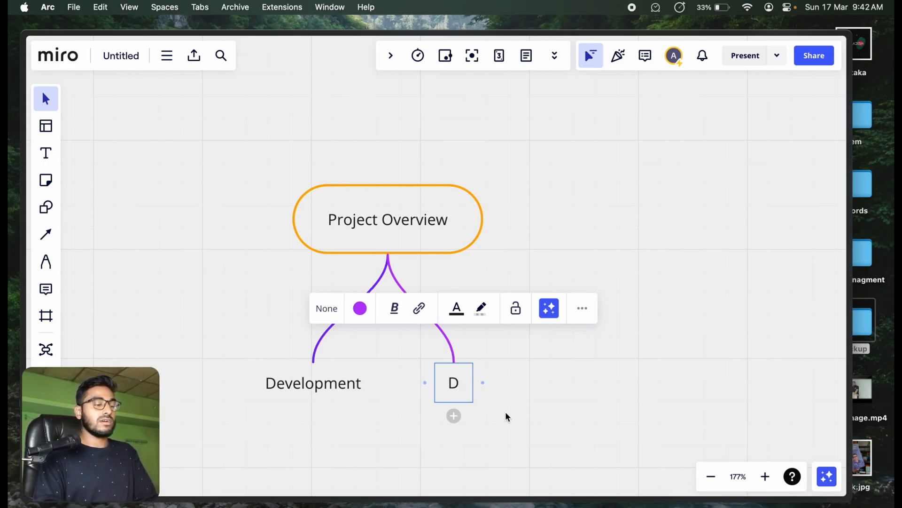
pyautogui.click(336, 379)
pyautogui.doubleClick(337, 379)
pyautogui.write('Design')
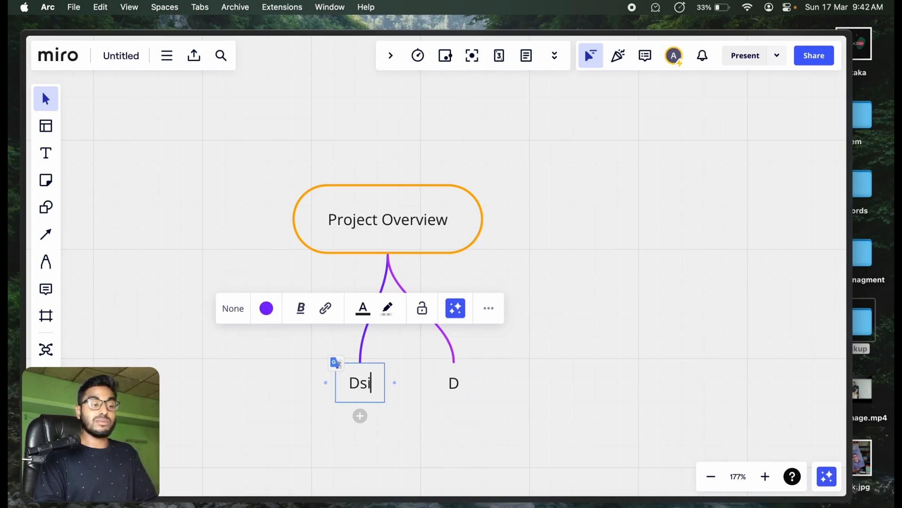
pyautogui.click(454, 378)
pyautogui.click(446, 383)
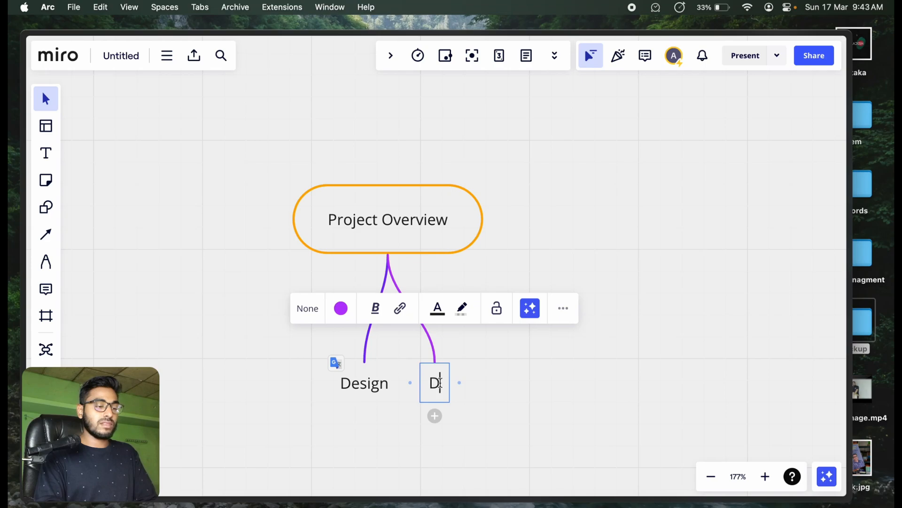
pyautogui.write('evelopment')
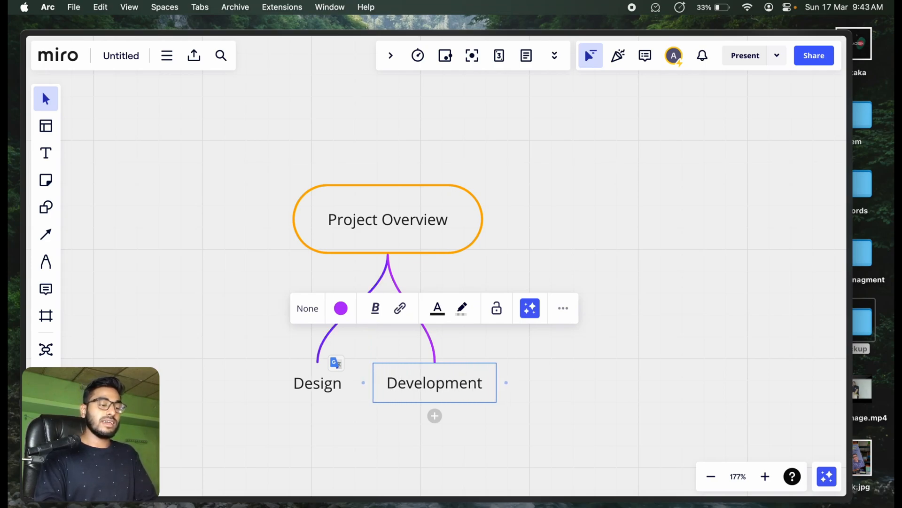
# Step: Add two more branches under Project Overview labelled "Deployment" and "Marketting", and dismiss the invitation pop-up
pyautogui.press('Return')
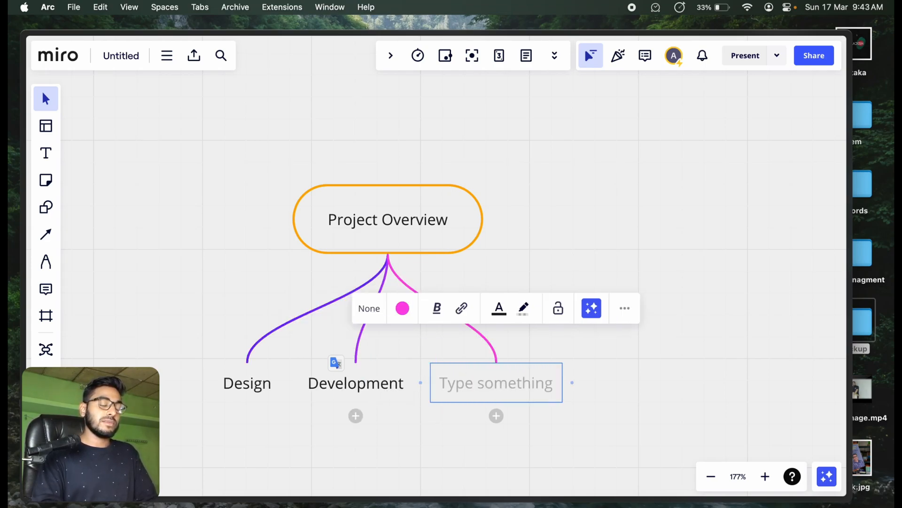
pyautogui.write('Deployment')
pyautogui.press('Return')
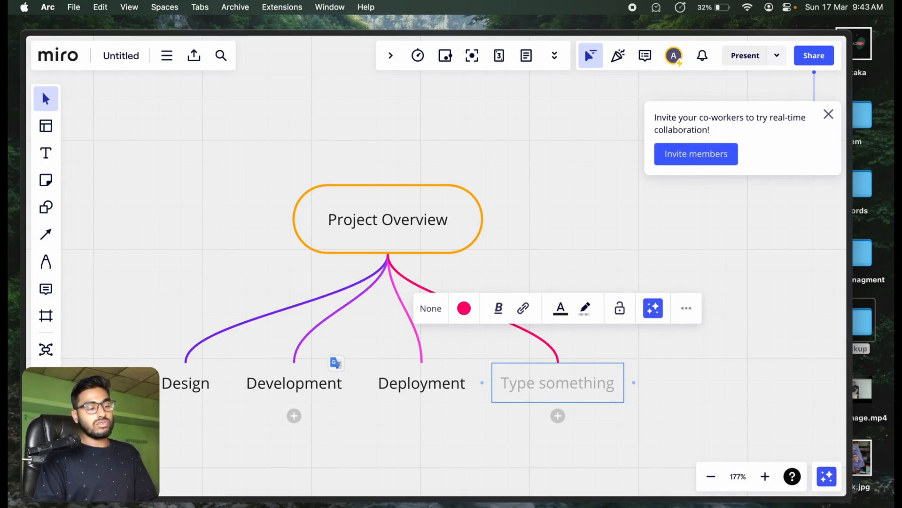
pyautogui.write('Marketting')
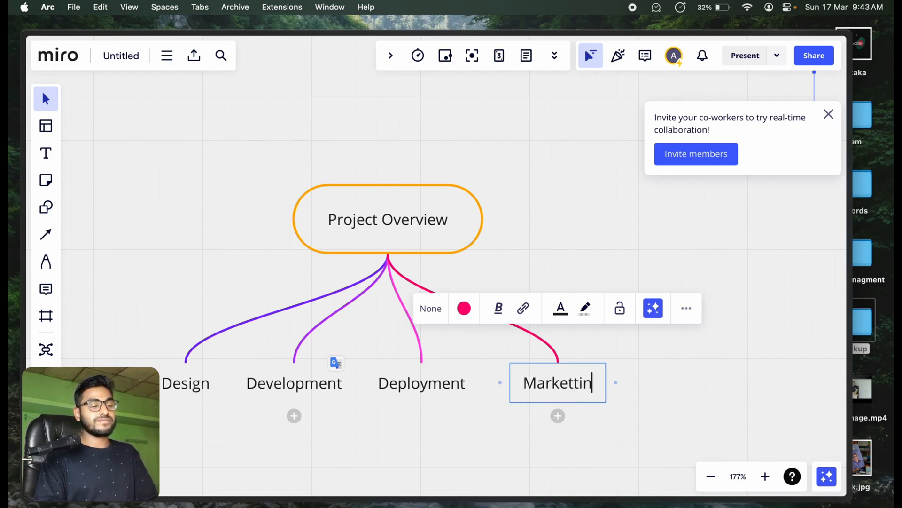
pyautogui.click(604, 219)
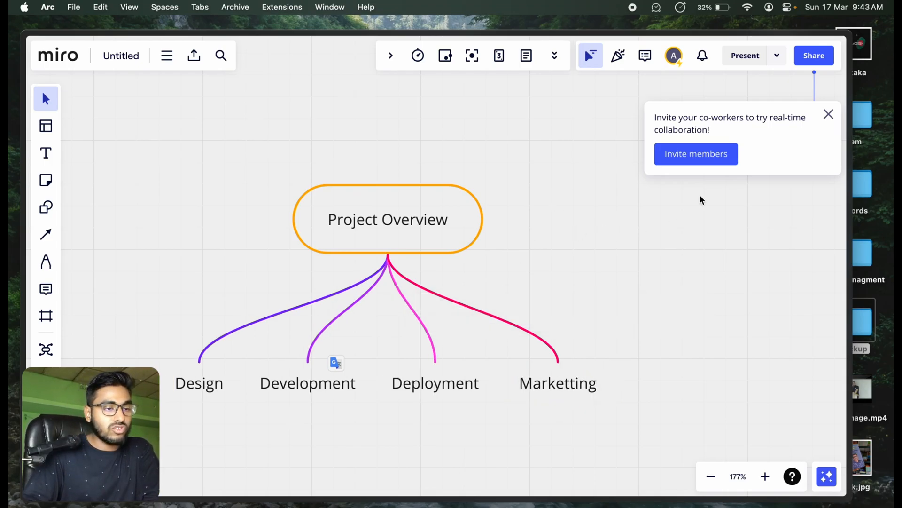
pyautogui.click(829, 115)
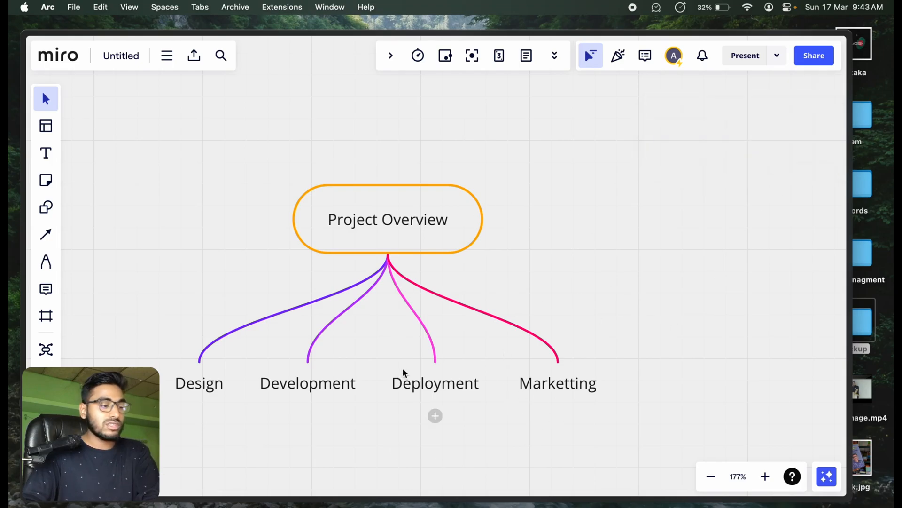
# Step: Add two sub-branches beneath the Design branch, labelled "Example 1" and "Example 2"
pyautogui.moveTo(357, 440); pyautogui.dragTo(426, 367)
pyautogui.press('v')
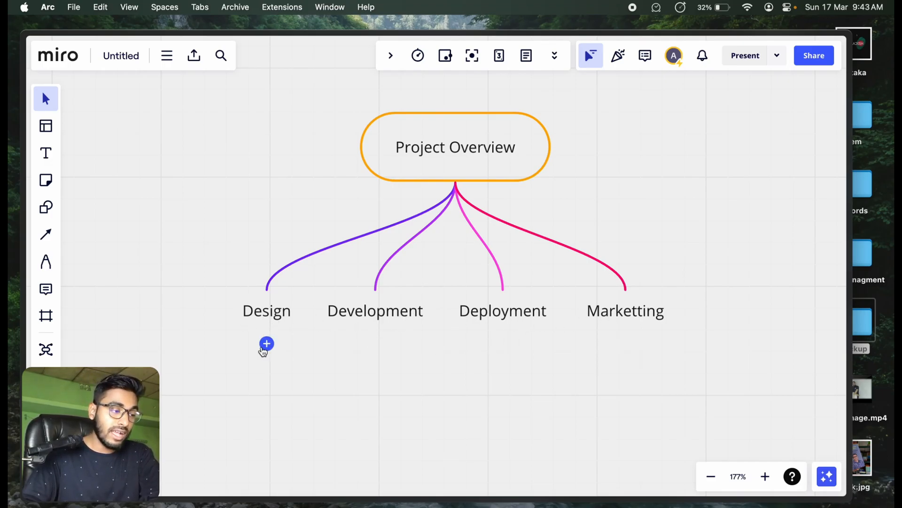
pyautogui.click(267, 344)
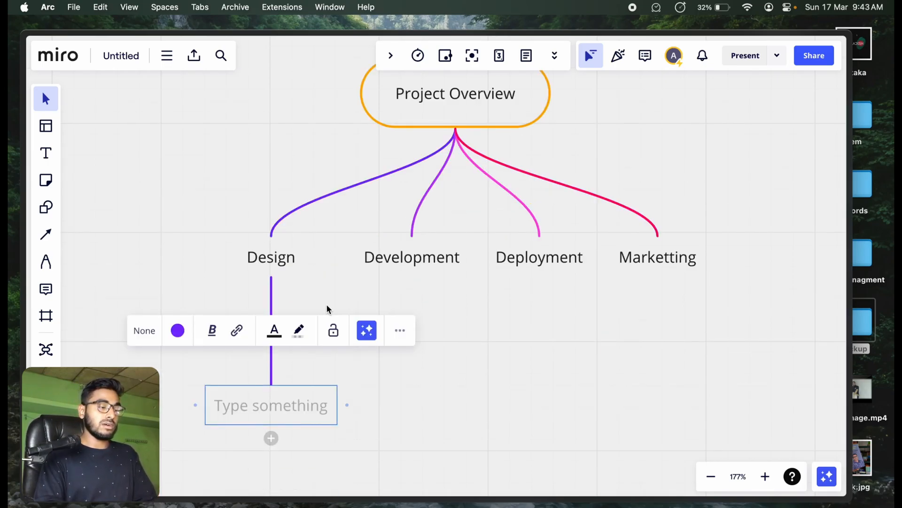
pyautogui.write('Example 1')
pyautogui.press('Return')
pyautogui.write('E')
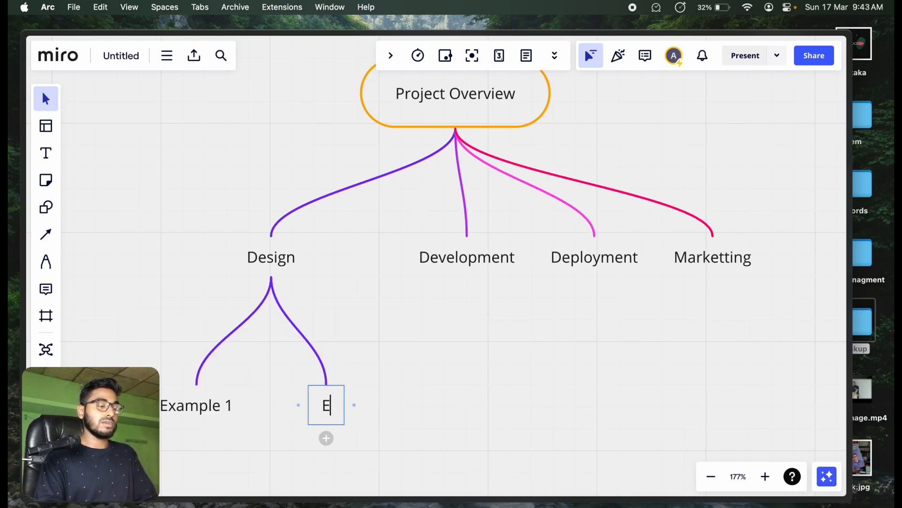
pyautogui.write('xample 1')
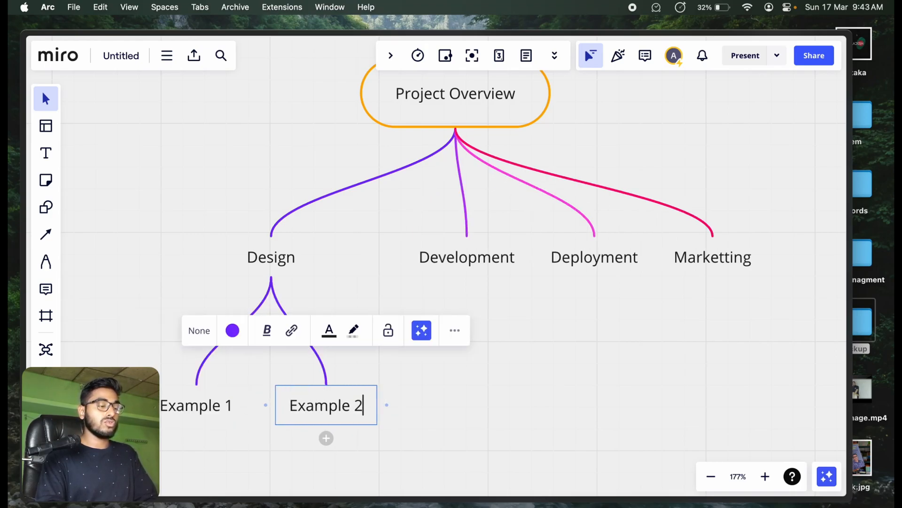
# Step: Add a third sub-branch labelled "Example 3" under Design, followed by an empty fourth one
pyautogui.press('Return')
pyautogui.write('M')
pyautogui.press('BackSpace')
pyautogui.write('Example 3')
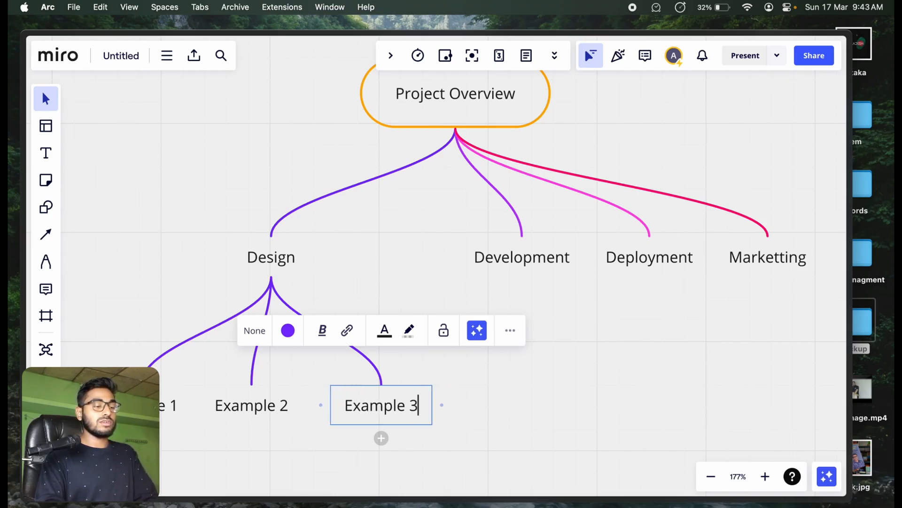
pyautogui.press('Return')
# Step: Delete the empty fourth sub-branch under Design
pyautogui.click(657, 396)
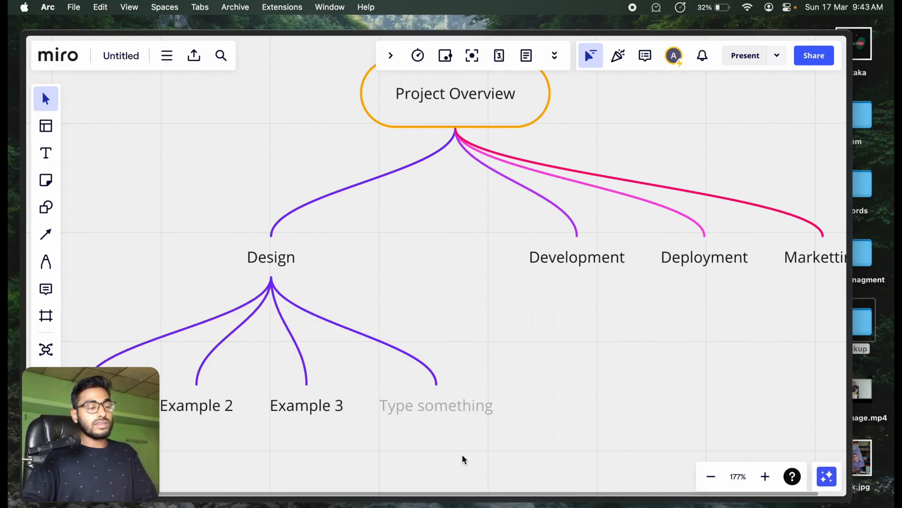
pyautogui.click(452, 405)
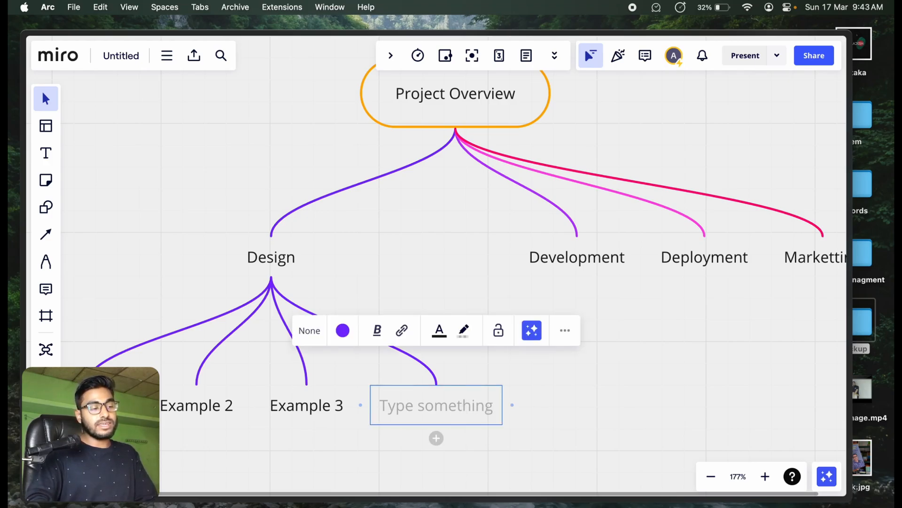
pyautogui.press('BackSpace')
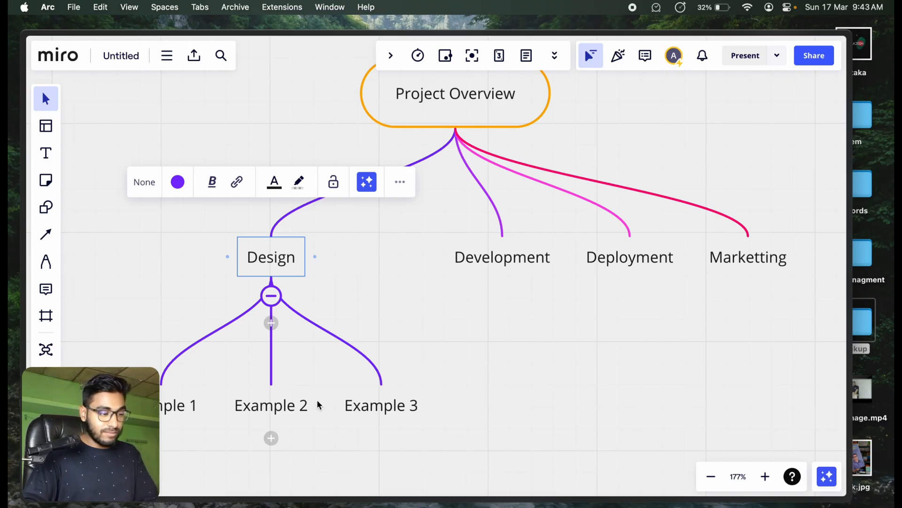
# Step: Add three sub-branches beneath Example 2, labelling the first two "exam 1" and "example 2" and leaving the third empty
pyautogui.press('space')
pyautogui.moveTo(213, 451); pyautogui.dragTo(330, 204)
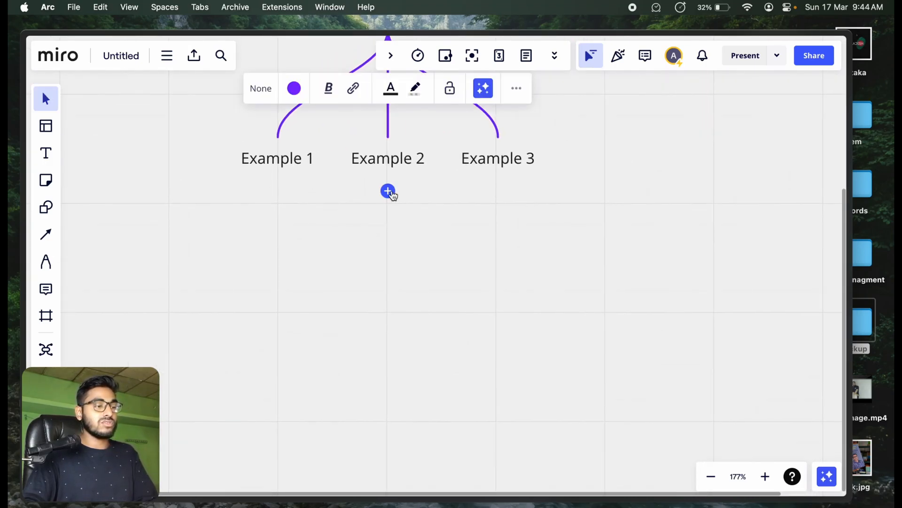
pyautogui.click(388, 191)
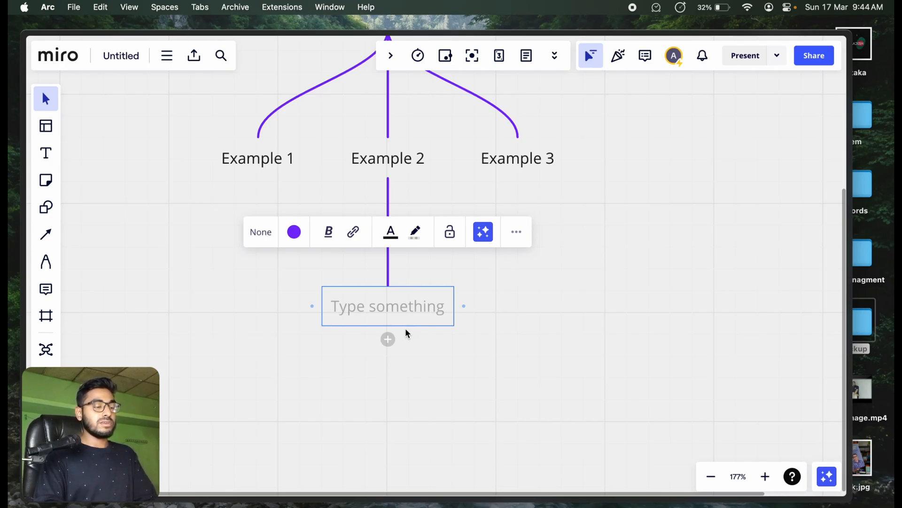
pyautogui.write('exam 1')
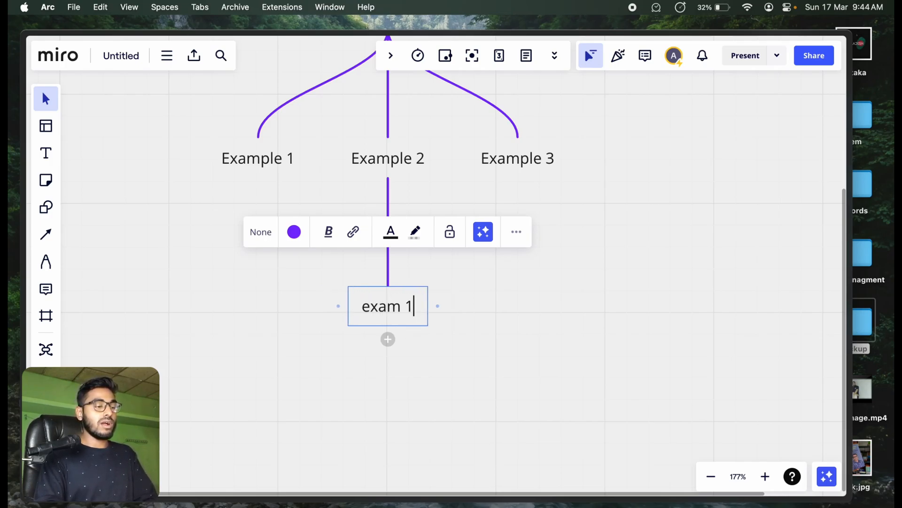
pyautogui.press('Return')
pyautogui.write('exampl')
pyautogui.write('2')
pyautogui.press('BackSpace')
pyautogui.write('e 2')
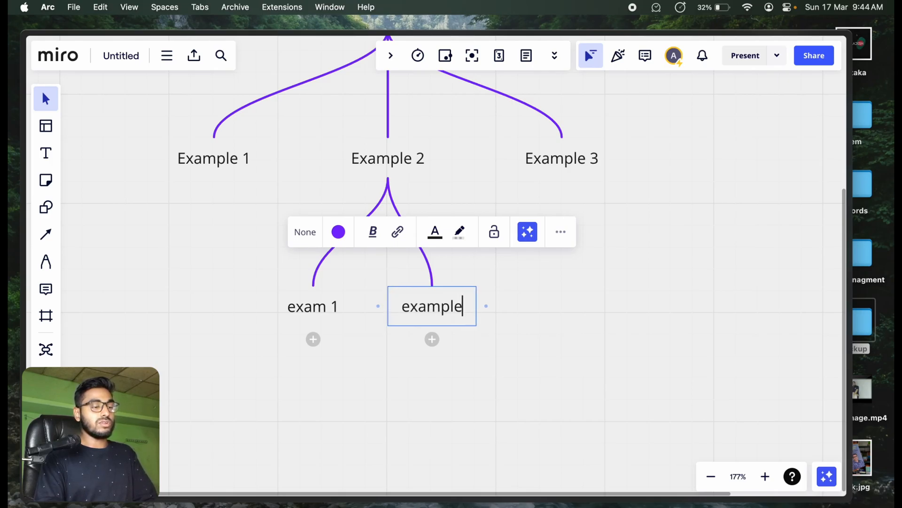
pyautogui.press('Return')
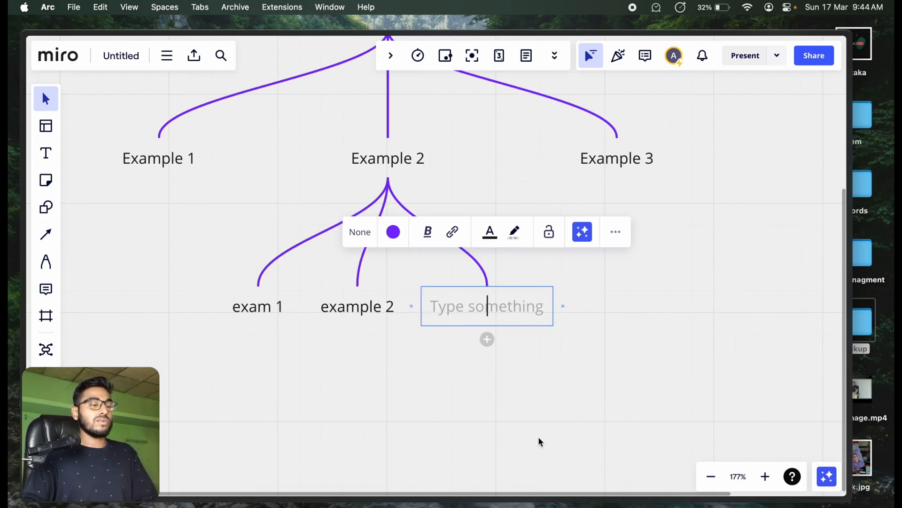
pyautogui.click(512, 405)
# Step: Change the line colour of the Design branch and its sub-branches to orange
pyautogui.scroll(3, 336, 301)
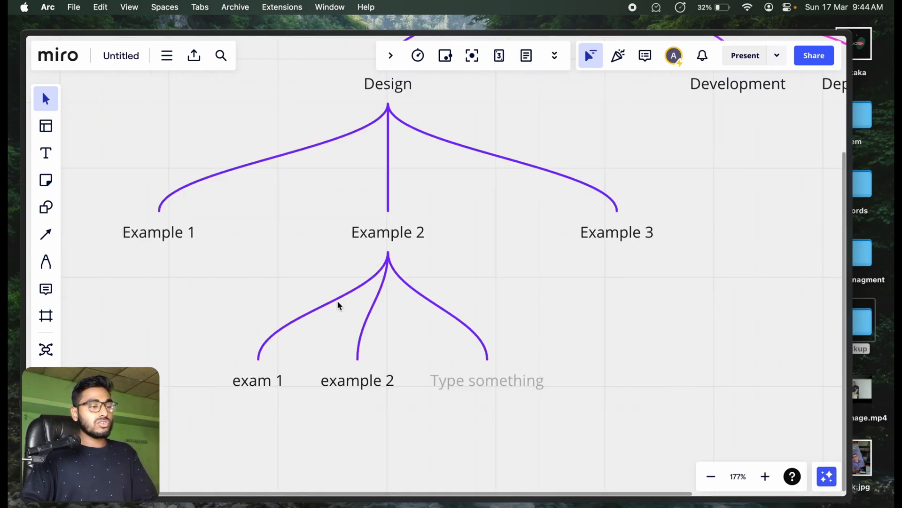
pyautogui.scroll(-10, 337, 301)
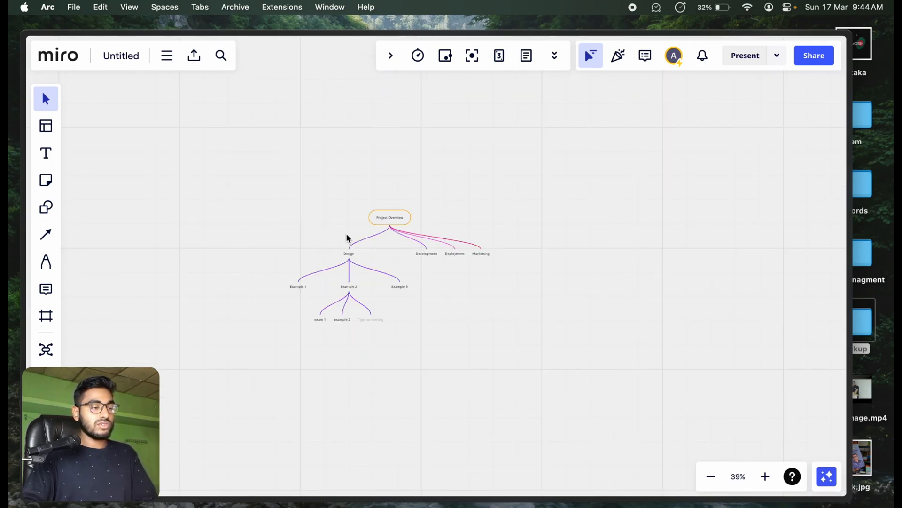
pyautogui.moveTo(324, 256); pyautogui.dragTo(409, 363)
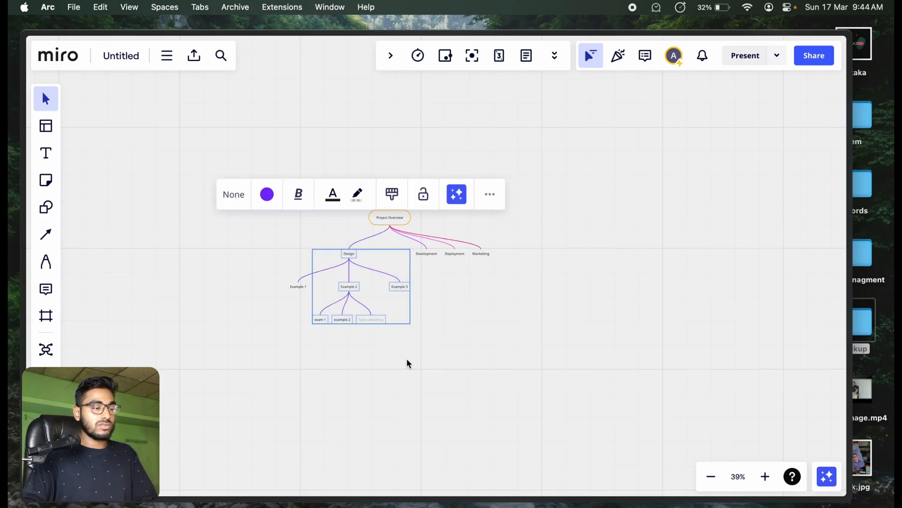
pyautogui.click(268, 194)
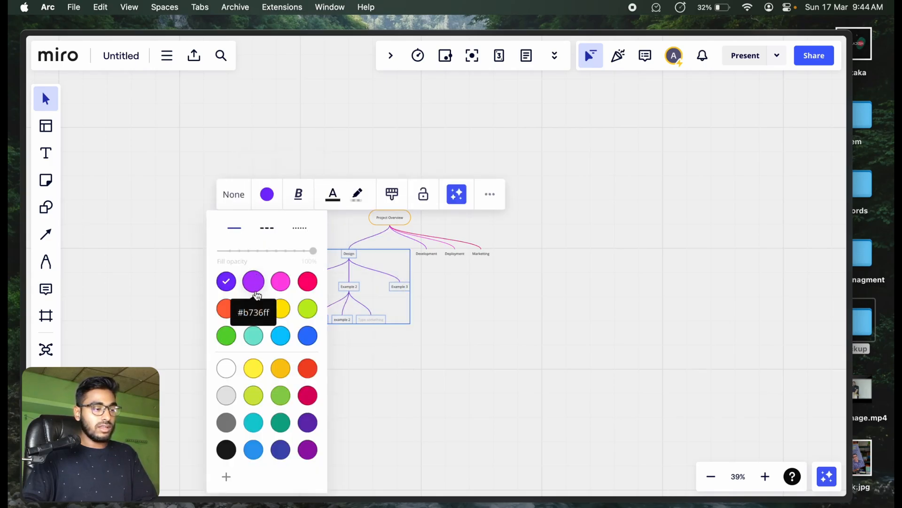
pyautogui.click(255, 312)
pyautogui.click(493, 300)
# Step: Recolour the Development, Deployment and Marketting branches orange
pyautogui.moveTo(534, 223); pyautogui.dragTo(421, 268)
pyautogui.click(359, 194)
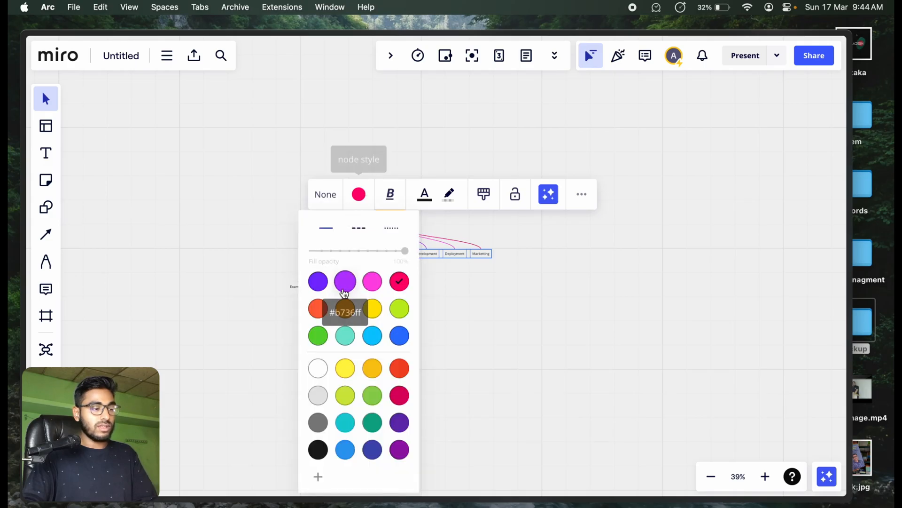
pyautogui.click(373, 308)
pyautogui.click(345, 309)
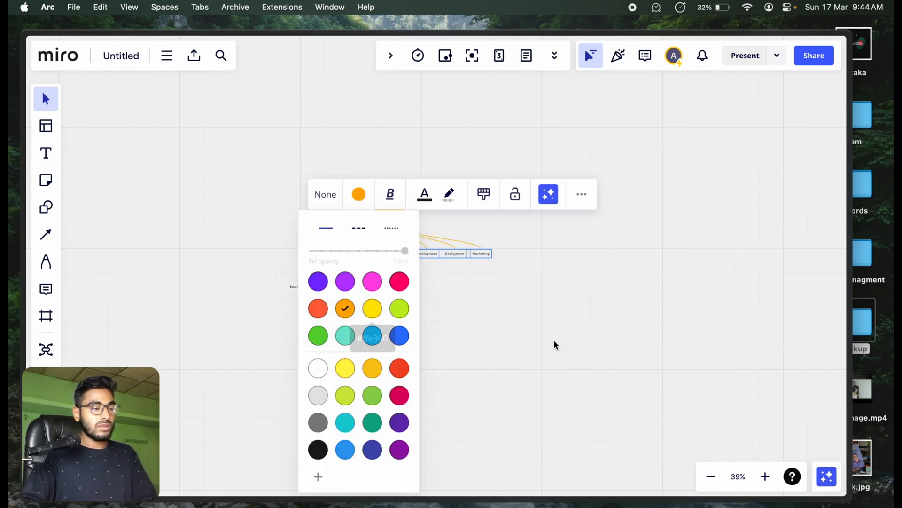
pyautogui.click(554, 345)
pyautogui.scroll(5, 380, 293)
pyautogui.scroll(-5, 389, 291)
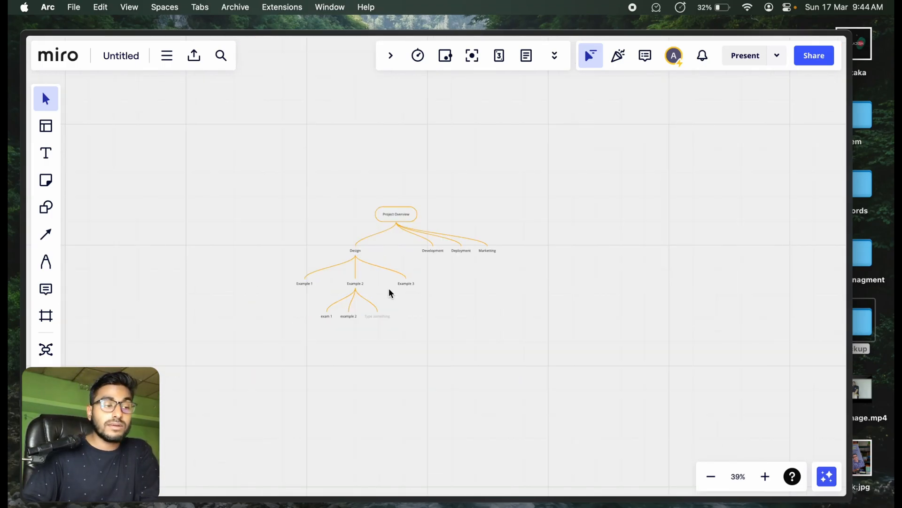
pyautogui.scroll(-3, 356, 314)
pyautogui.scroll(10, 356, 314)
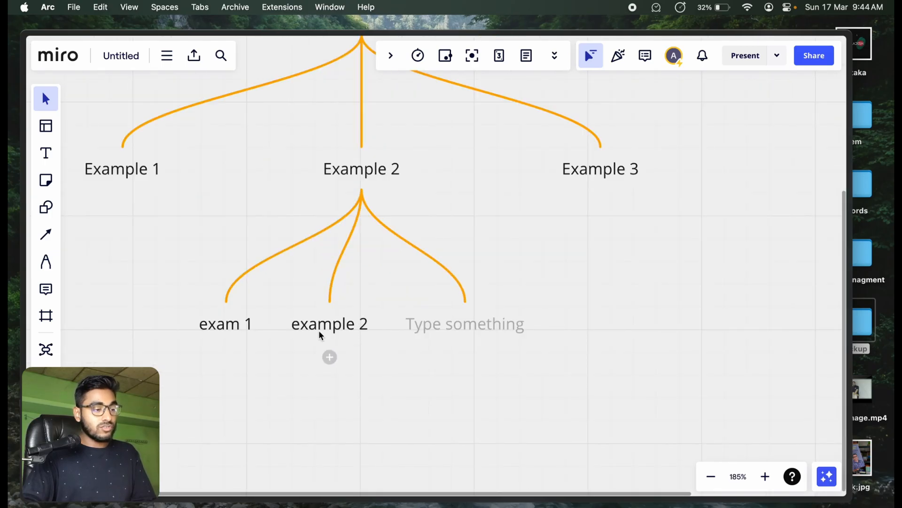
pyautogui.scroll(-10, 327, 329)
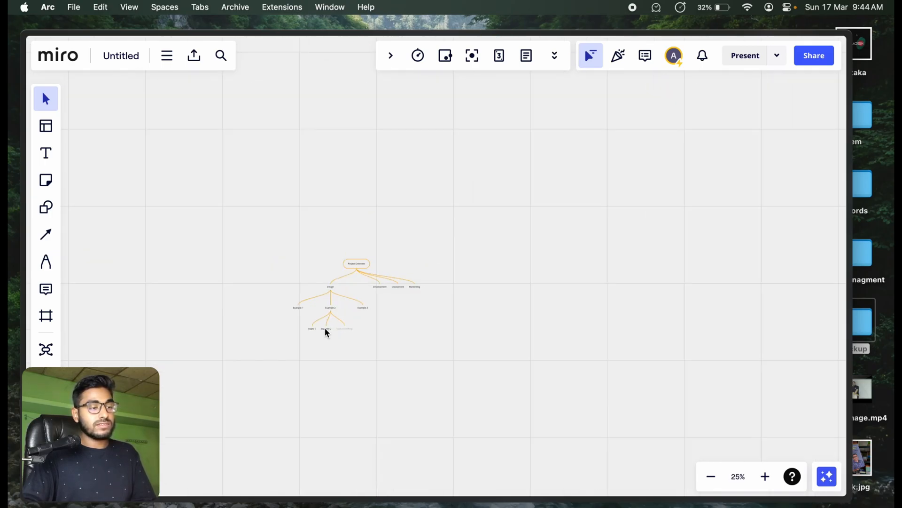
# Step: Start a second mind map in the empty area below the first one, with its central node labelled "Project 2 overview"
pyautogui.moveTo(431, 371); pyautogui.dragTo(372, 273)
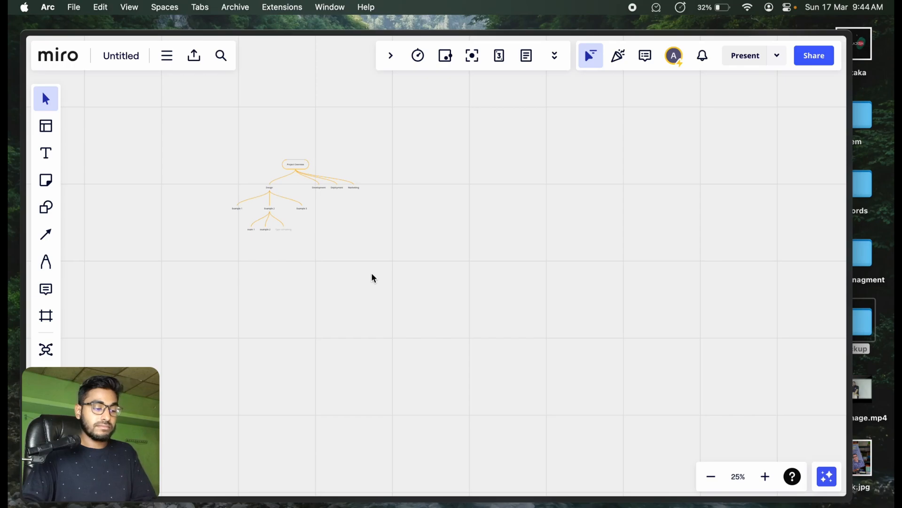
pyautogui.click(47, 350)
pyautogui.click(415, 269)
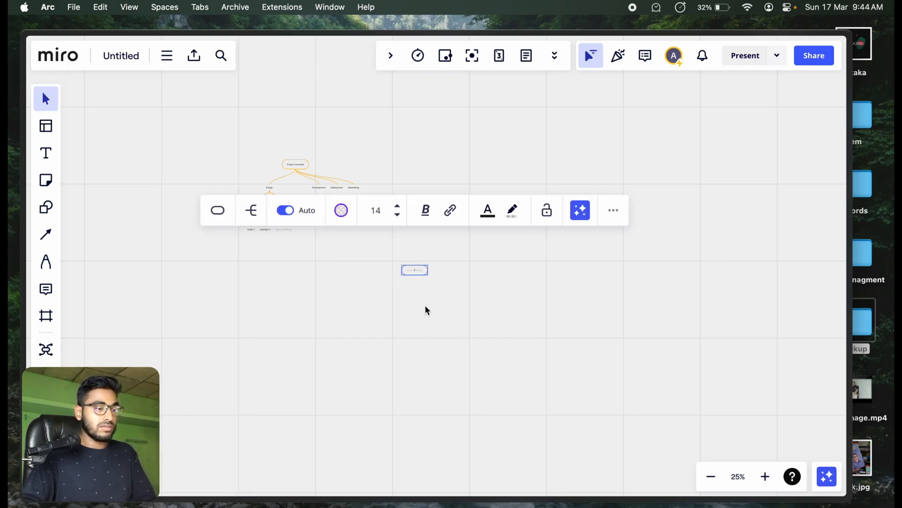
pyautogui.scroll(10, 422, 293)
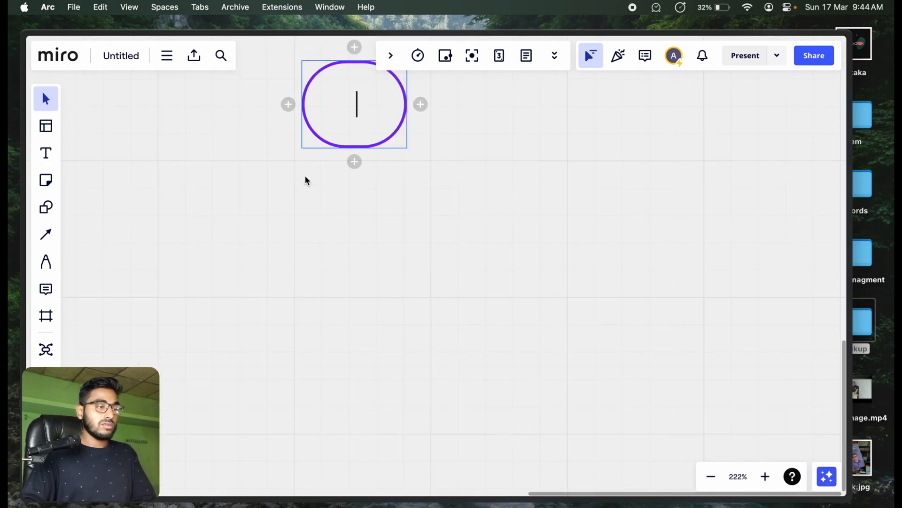
pyautogui.moveTo(305, 176); pyautogui.dragTo(383, 342)
pyautogui.click(362, 94)
pyautogui.click(363, 94)
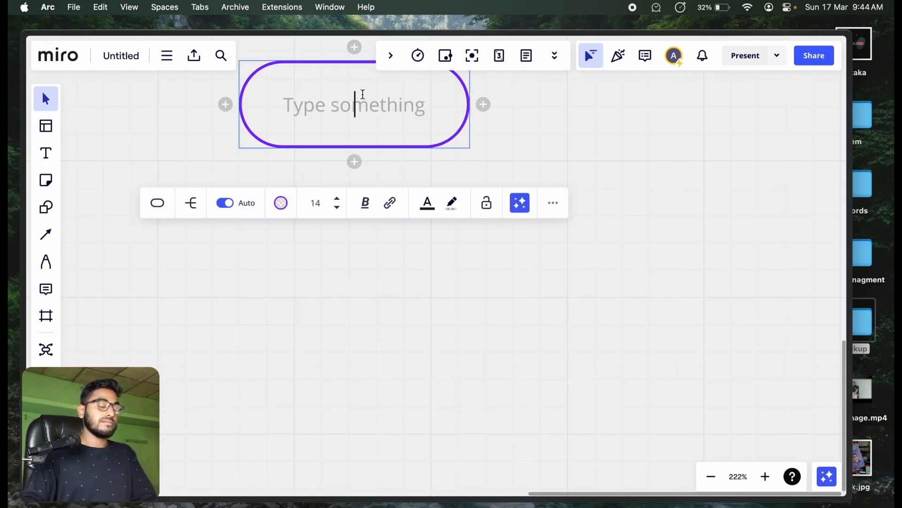
pyautogui.write('P')
pyautogui.press('BackSpace')
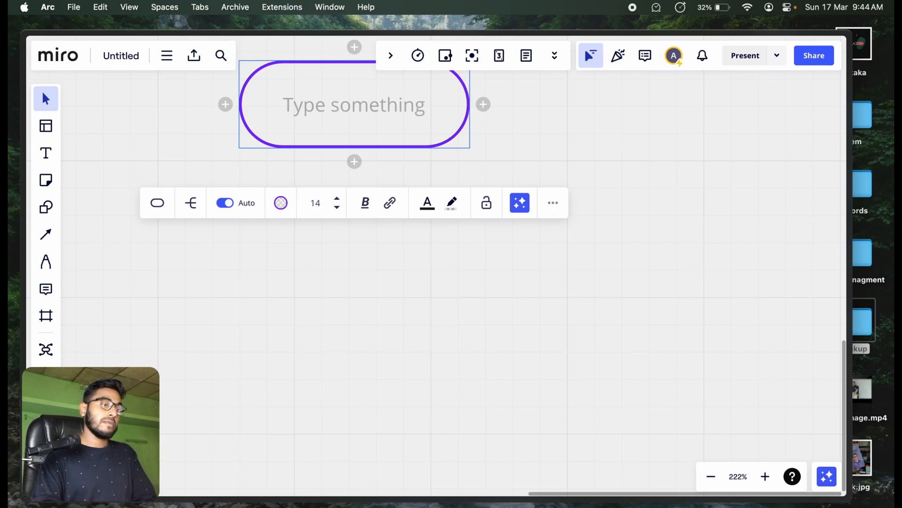
pyautogui.write('Project ')
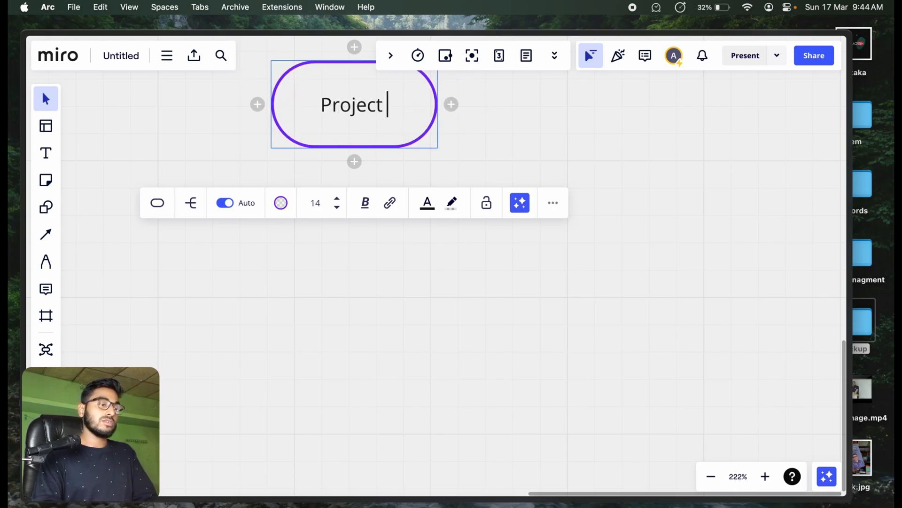
pyautogui.write('2 overview')
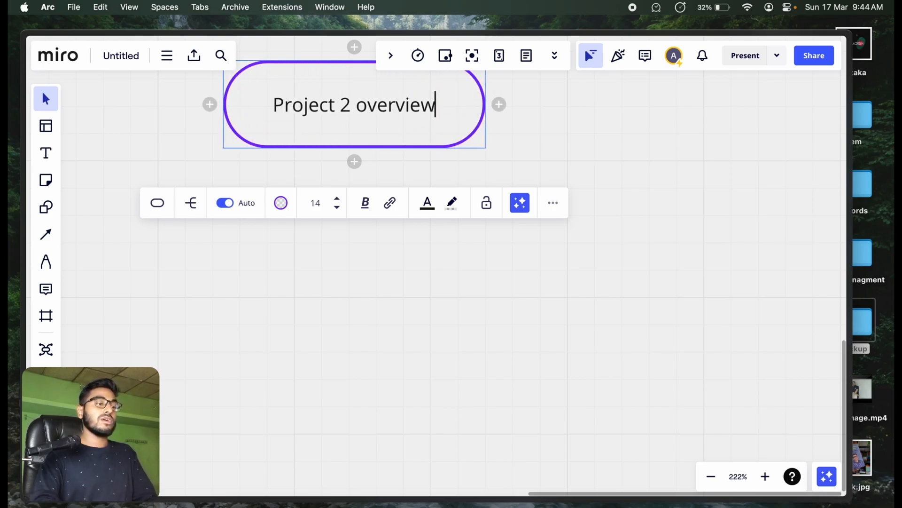
pyautogui.click(297, 335)
# Step: Move the Project 2 overview node closer to the first mind map, below its lowest sub-branches
pyautogui.scroll(-10, 450, 218)
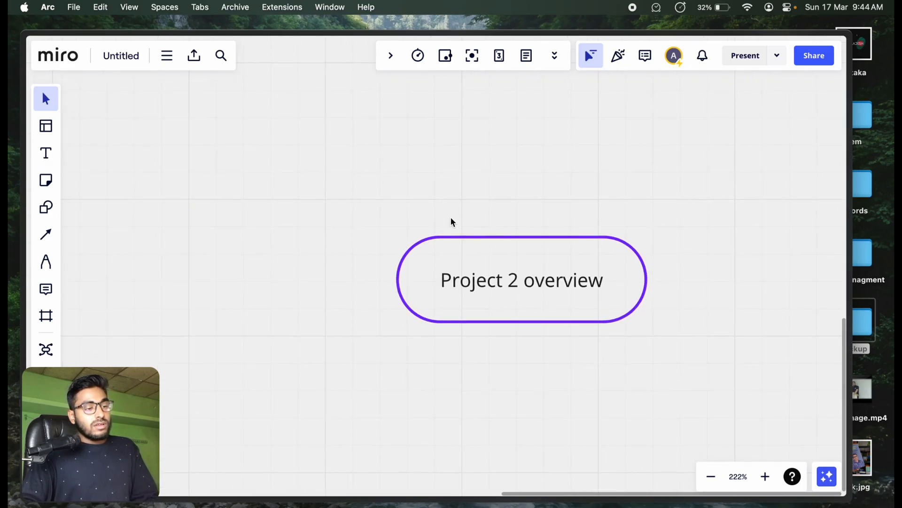
pyautogui.scroll(3, 398, 221)
pyautogui.moveTo(577, 234); pyautogui.dragTo(339, 197)
pyautogui.moveTo(225, 255); pyautogui.dragTo(465, 396)
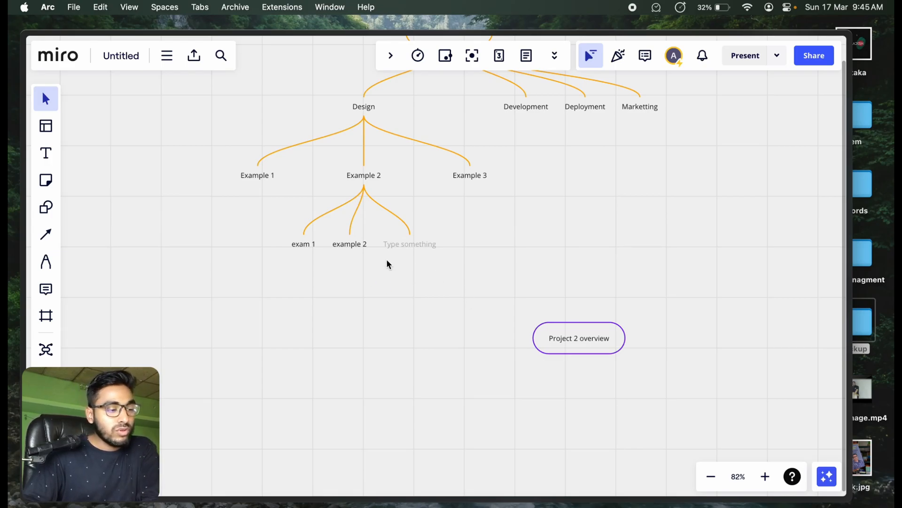
# Step: Draw an arrow connection line from the lower "example 2" sub-branch to the near side of the Project 2 overview node
pyautogui.moveTo(546, 332)
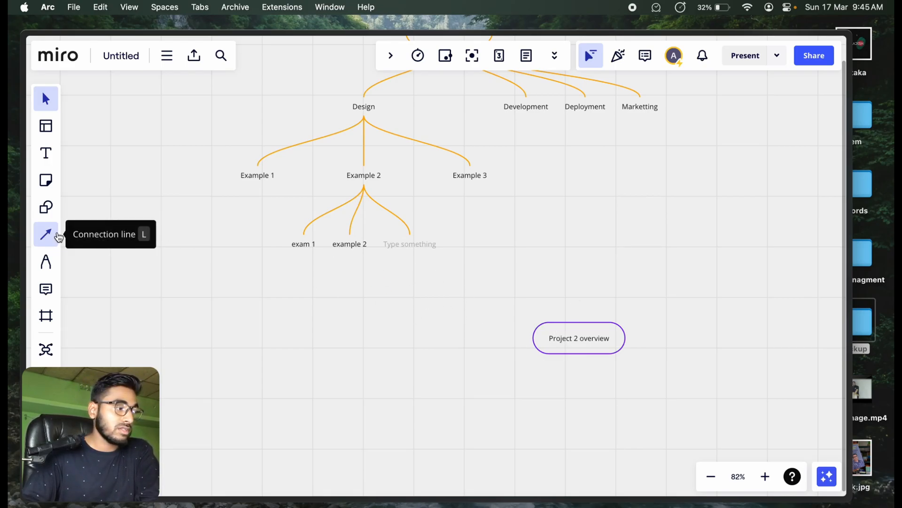
pyautogui.click(39, 239)
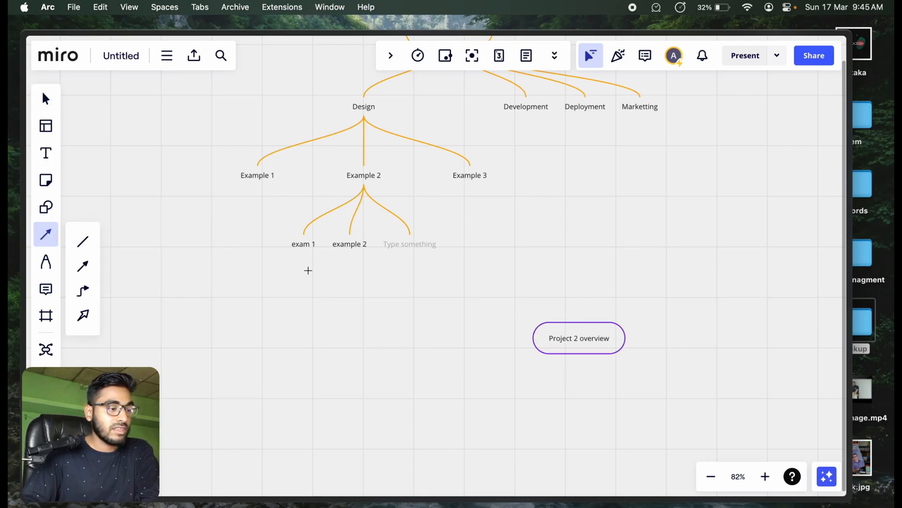
pyautogui.moveTo(352, 282); pyautogui.dragTo(531, 339)
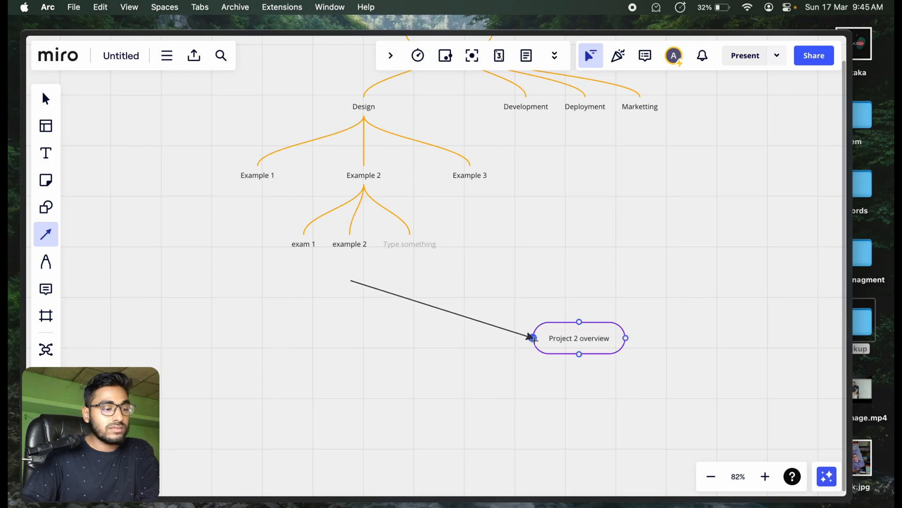
pyautogui.moveTo(350, 281); pyautogui.dragTo(349, 255)
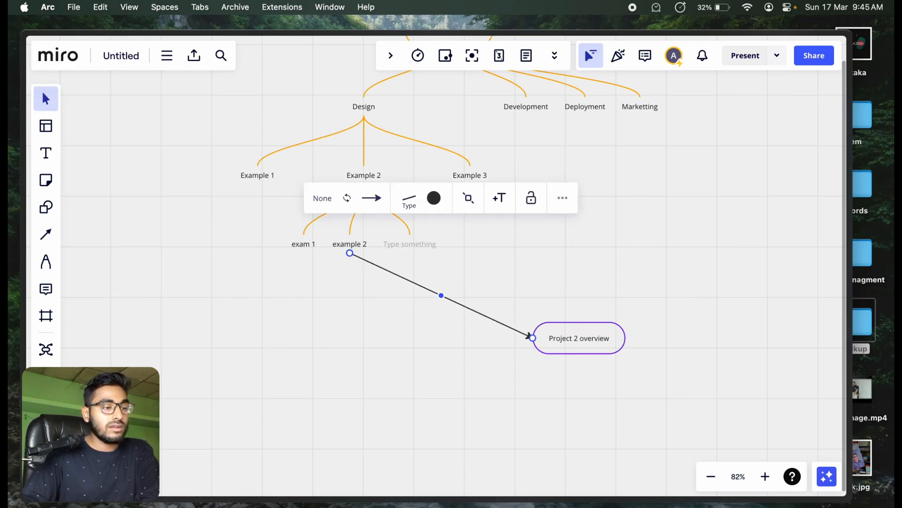
# Step: Change the connection line between "example 2" and Project 2 overview to the curved type
pyautogui.click(371, 198)
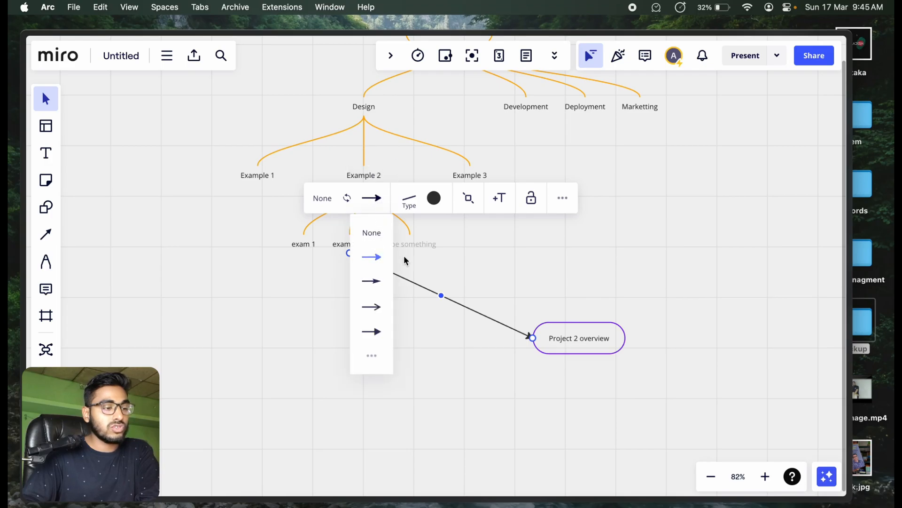
pyautogui.click(421, 206)
pyautogui.click(424, 273)
pyautogui.click(453, 275)
pyautogui.click(551, 283)
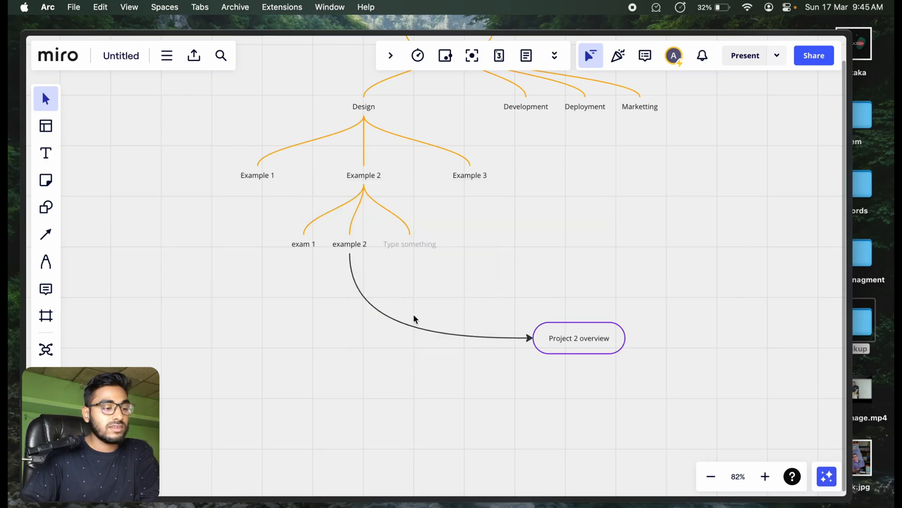
# Step: Set the colour of the curved connection line to Yellow
pyautogui.click(494, 338)
pyautogui.click(434, 198)
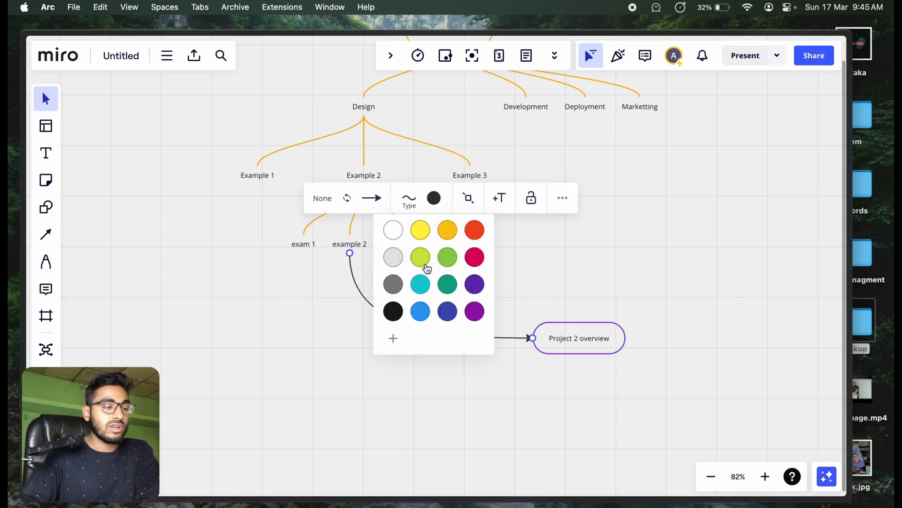
pyautogui.click(447, 229)
pyautogui.click(676, 264)
# Step: Change the outline colour of the Project 2 overview node to orange
pyautogui.click(610, 340)
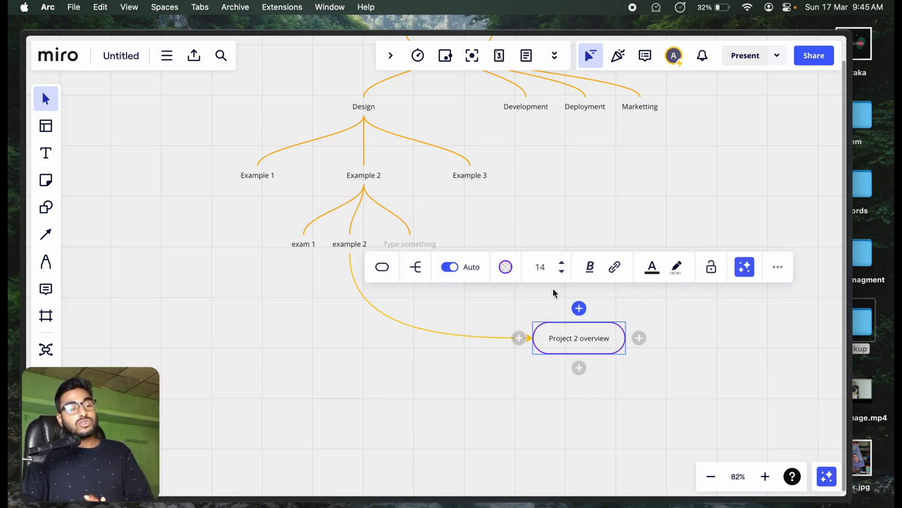
pyautogui.click(506, 267)
pyautogui.click(492, 310)
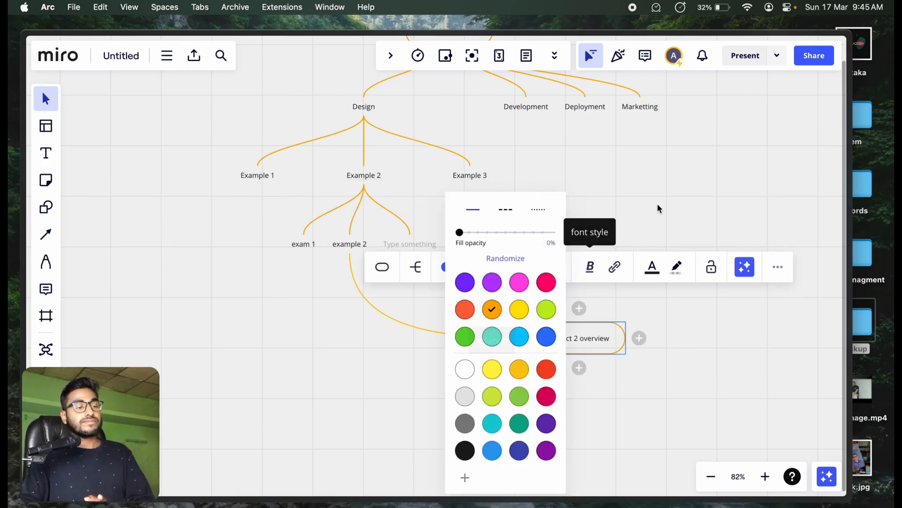
pyautogui.click(629, 225)
pyautogui.click(582, 338)
pyautogui.moveTo(586, 250); pyautogui.dragTo(548, 320)
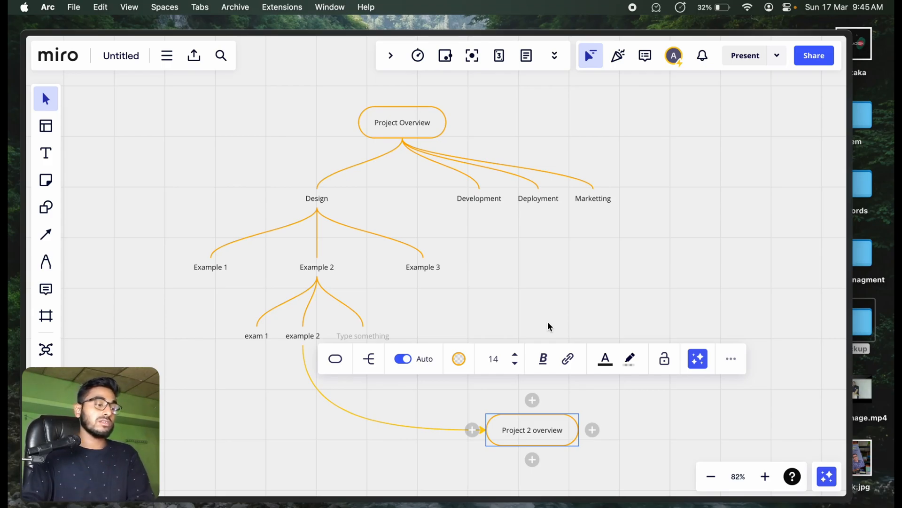
pyautogui.click(255, 335)
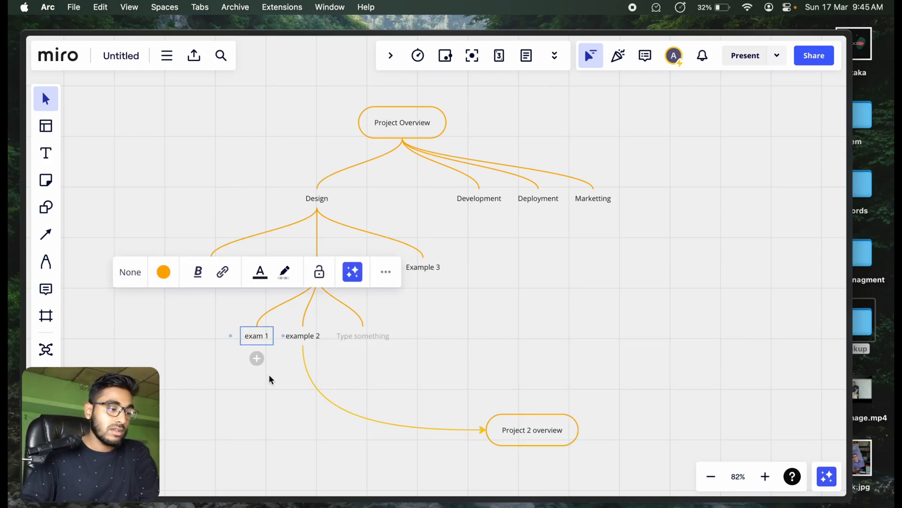
pyautogui.click(278, 352)
pyautogui.moveTo(319, 274)
pyautogui.moveTo(194, 273)
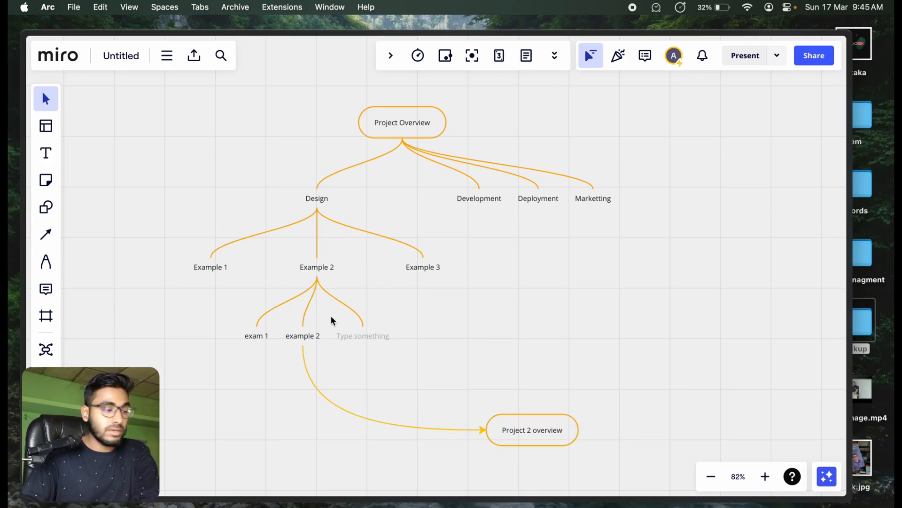
# Step: Move the "exam 1" sub-branch from Example 2 to under Example 3
pyautogui.click(256, 337)
pyautogui.moveTo(259, 339); pyautogui.dragTo(416, 266)
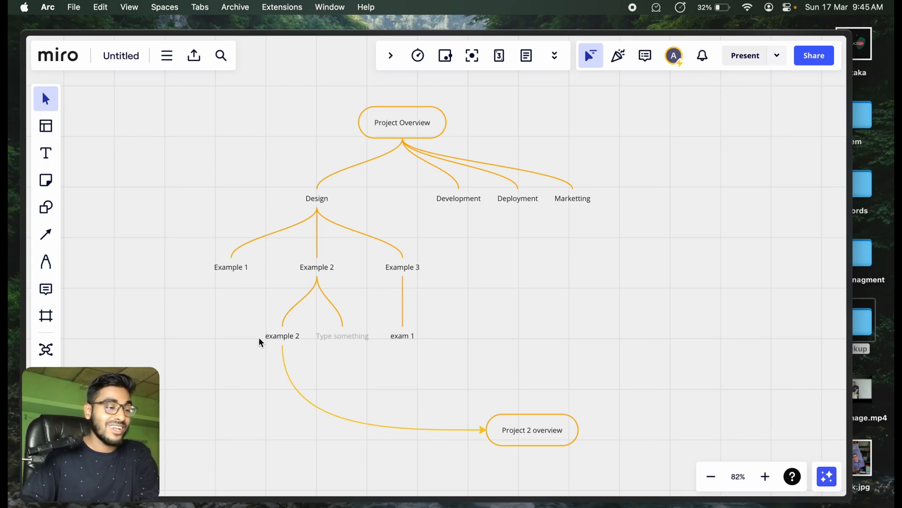
# Step: Try to move the Development, Deployment and Marketting branches to free positions away from the Project Overview map
pyautogui.moveTo(462, 202); pyautogui.dragTo(744, 437)
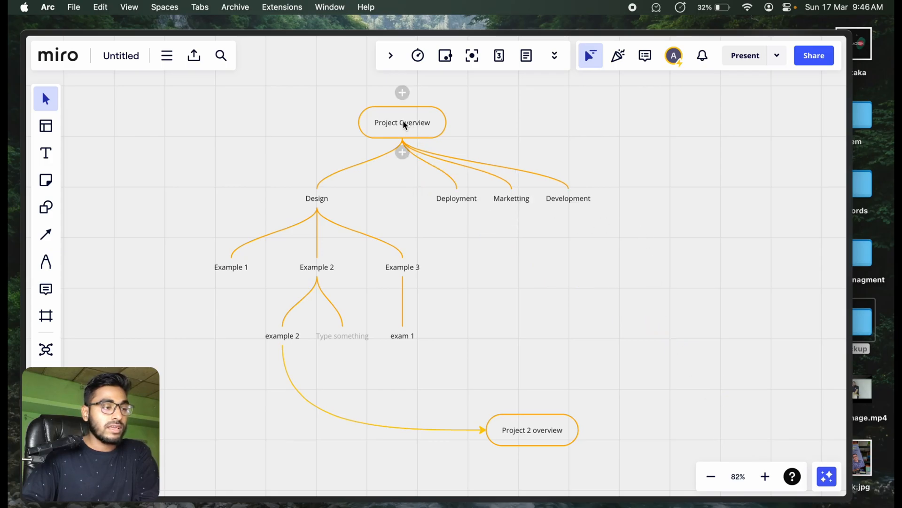
pyautogui.moveTo(461, 202); pyautogui.dragTo(818, 391)
pyautogui.moveTo(508, 198); pyautogui.dragTo(752, 387)
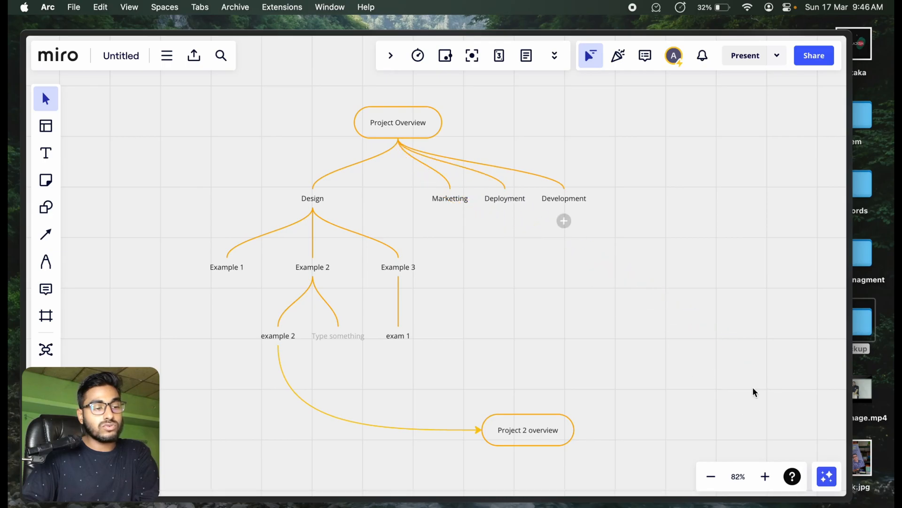
pyautogui.moveTo(580, 203); pyautogui.dragTo(695, 241)
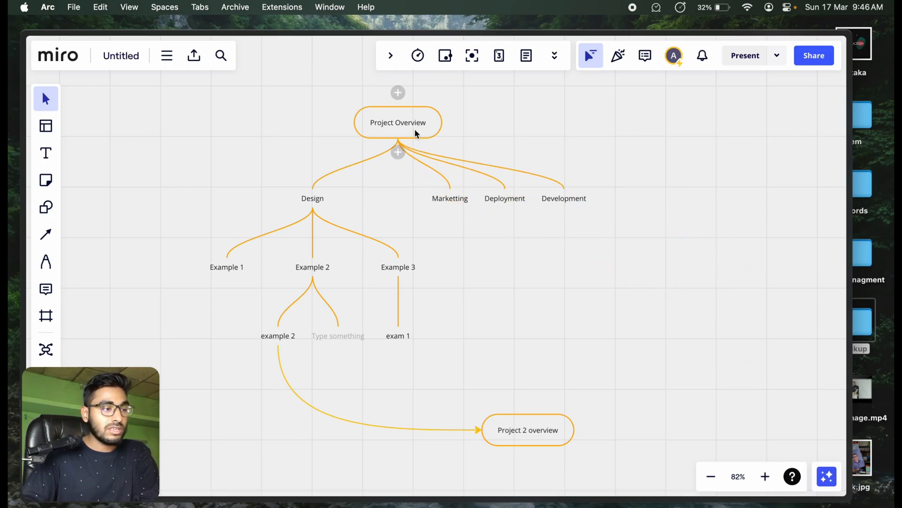
# Step: Turn off automatic layout for the Project Overview mind map
pyautogui.click(395, 127)
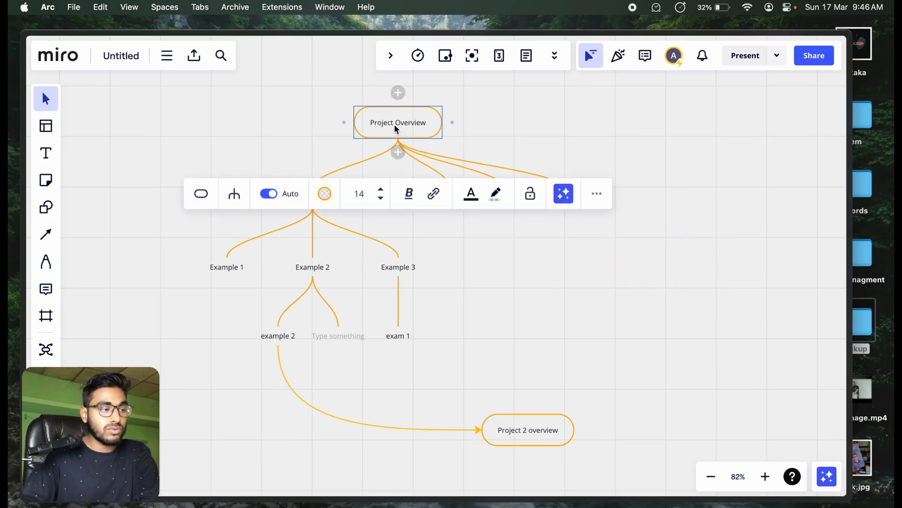
pyautogui.click(273, 194)
pyautogui.click(528, 221)
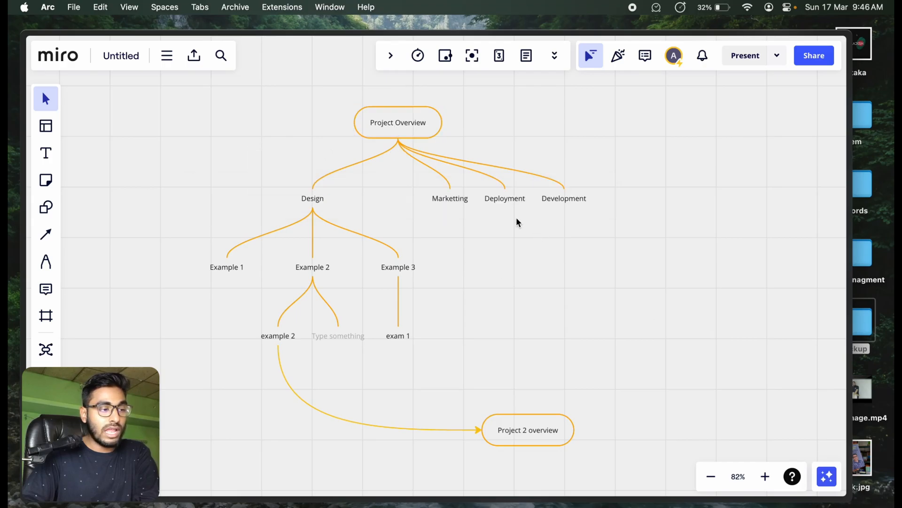
# Step: Spread the branches freely, with Development far left of Project Overview, Deployment far right and Marketting down to the right
pyautogui.moveTo(464, 199); pyautogui.dragTo(641, 332)
pyautogui.moveTo(559, 196); pyautogui.dragTo(101, 140)
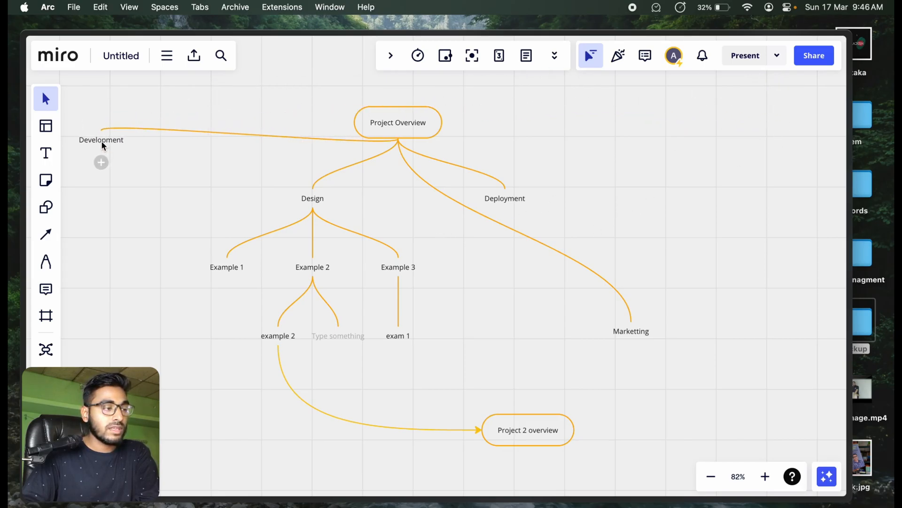
pyautogui.moveTo(520, 196); pyautogui.dragTo(783, 146)
pyautogui.moveTo(633, 335); pyautogui.dragTo(610, 345)
# Step: Move the Development and Deployment branches closer to the Project Overview node
pyautogui.scroll(-5, 452, 277)
pyautogui.scroll(10, 395, 207)
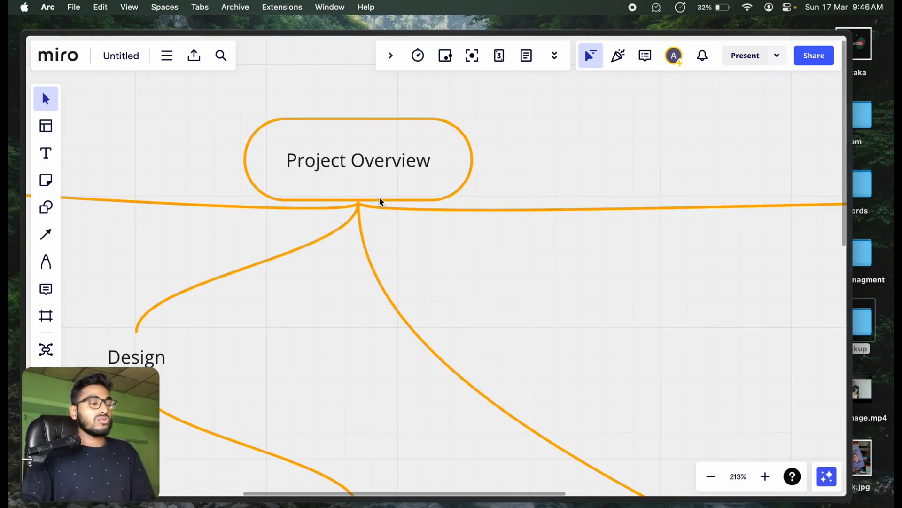
pyautogui.moveTo(379, 238); pyautogui.dragTo(550, 371)
pyautogui.click(499, 291)
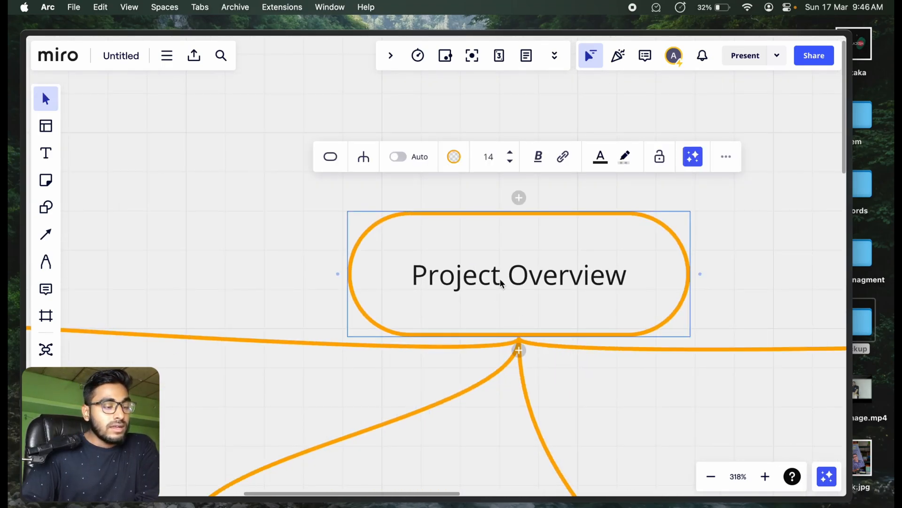
pyautogui.scroll(-10, 498, 292)
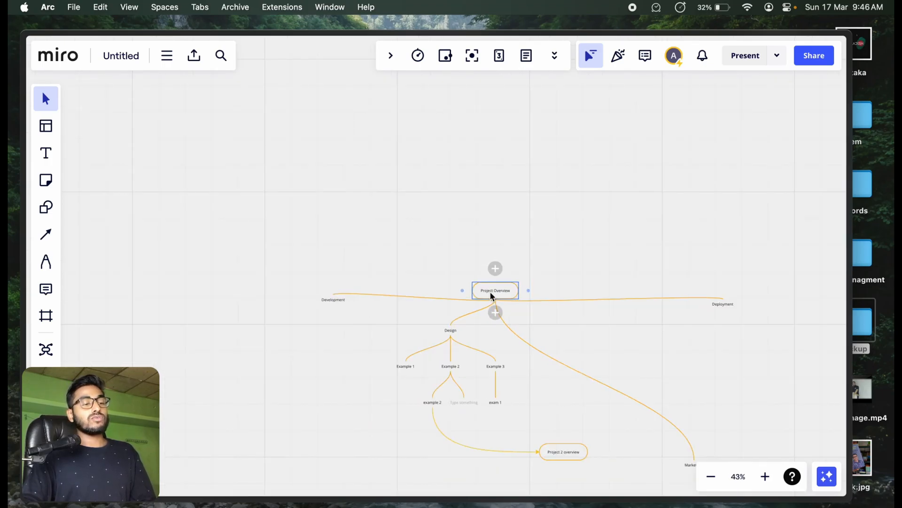
pyautogui.moveTo(404, 298); pyautogui.dragTo(418, 300)
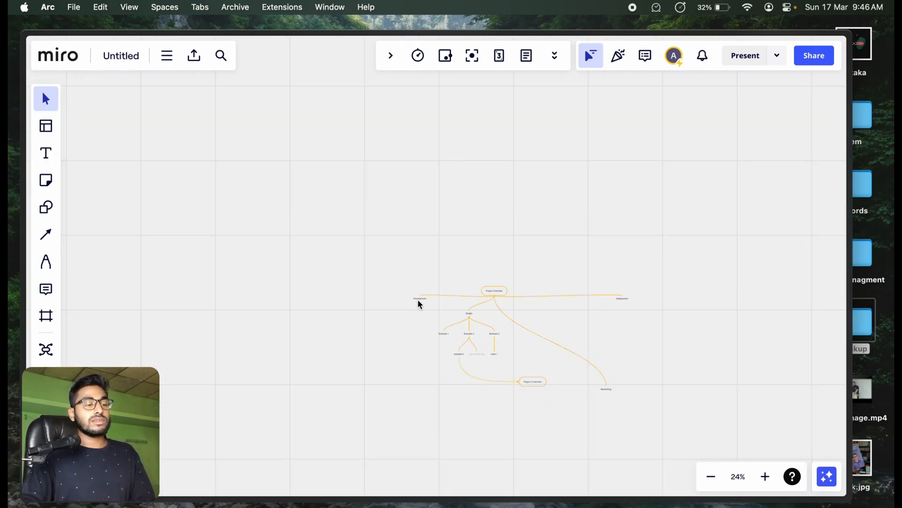
pyautogui.moveTo(623, 302); pyautogui.dragTo(534, 305)
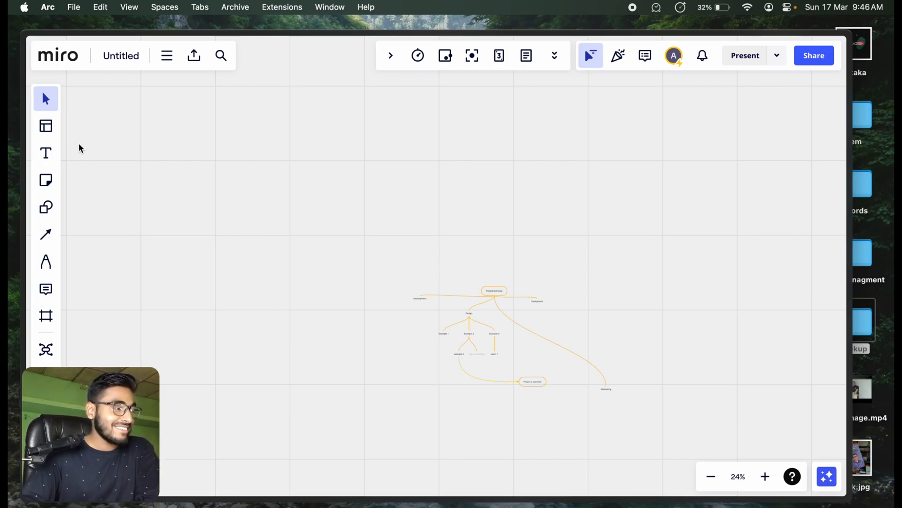
# Step: Draw a custom frame around both linked mind maps
pyautogui.click(45, 316)
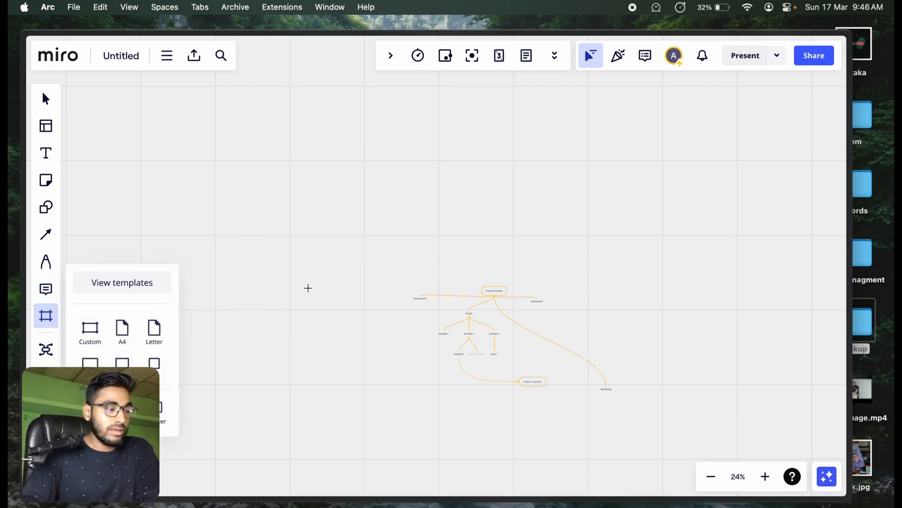
pyautogui.moveTo(374, 229); pyautogui.dragTo(661, 440)
pyautogui.click(720, 269)
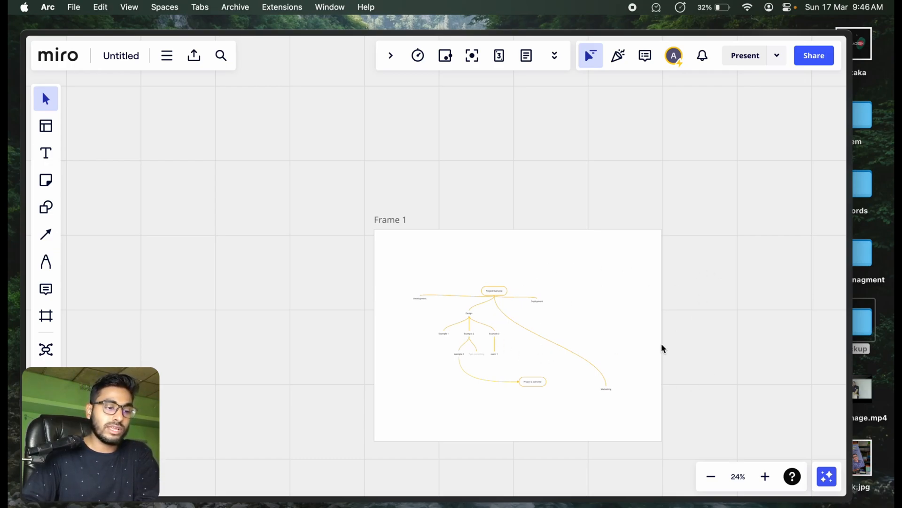
# Step: Shrink the frame on its right, bottom and left sides to fit more closely around the mind maps
pyautogui.click(388, 221)
pyautogui.moveTo(667, 324); pyautogui.dragTo(630, 328)
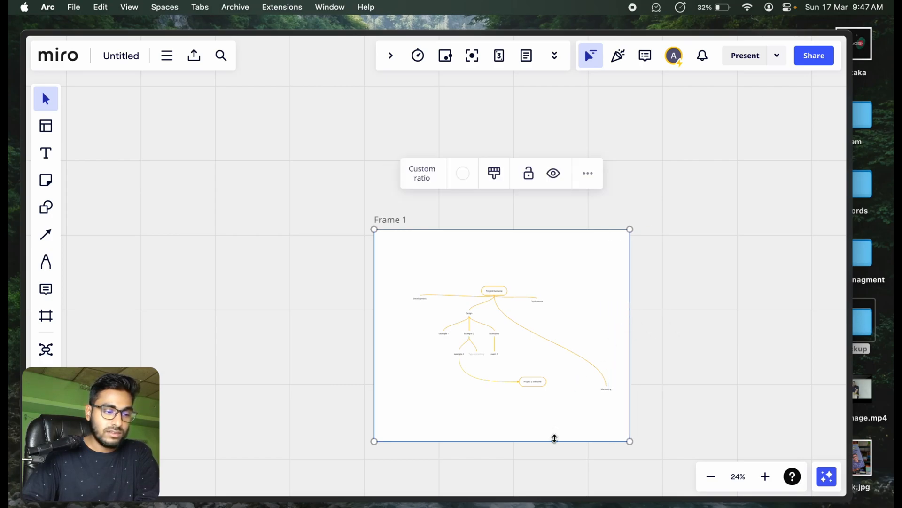
pyautogui.moveTo(554, 440); pyautogui.dragTo(552, 407)
pyautogui.moveTo(374, 318); pyautogui.dragTo(393, 320)
pyautogui.click(453, 203)
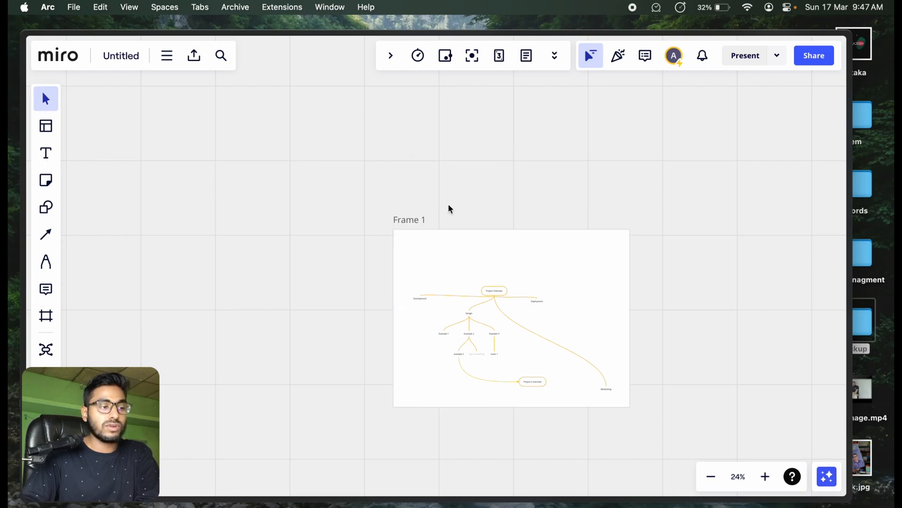
# Step: Export the framed mind map as a PDF with the small file size option
pyautogui.click(409, 220)
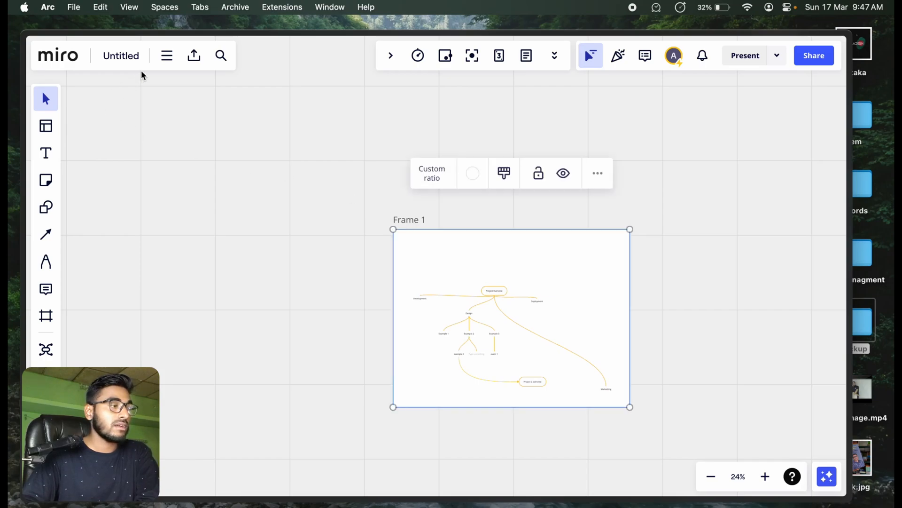
pyautogui.click(192, 59)
pyautogui.click(228, 116)
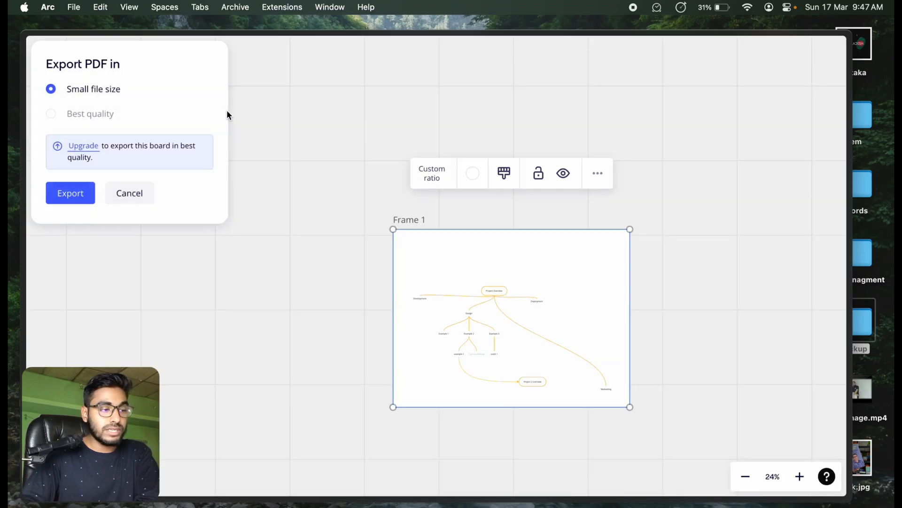
pyautogui.click(67, 193)
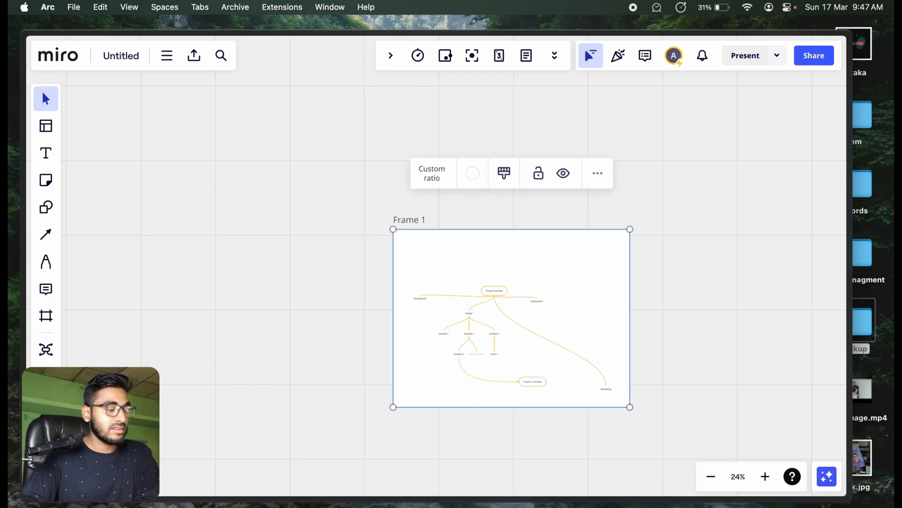
# Step: Open the exported Untitled.pdf from the browser's recent downloads to preview it
pyautogui.click(70, 451)
pyautogui.moveTo(25, 461)
pyautogui.moveTo(38, 484)
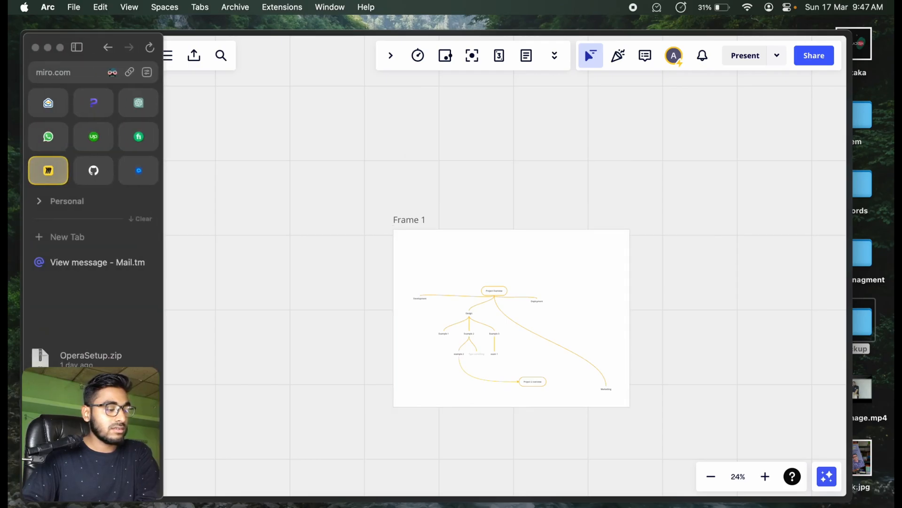
pyautogui.click(61, 456)
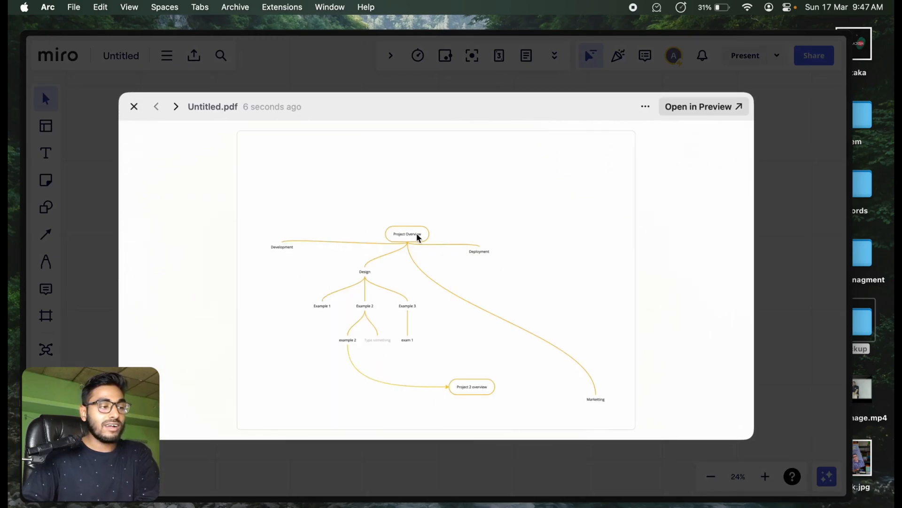
# Step: Show Untitled.pdf in the Finder Downloads folder and examine its preview, ending back on the Miro board
pyautogui.click(647, 112)
pyautogui.click(682, 147)
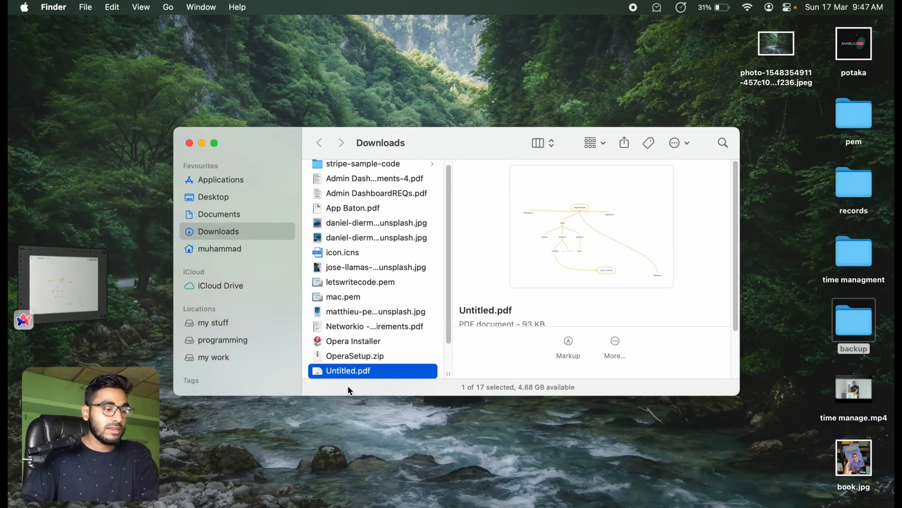
pyautogui.press('space')
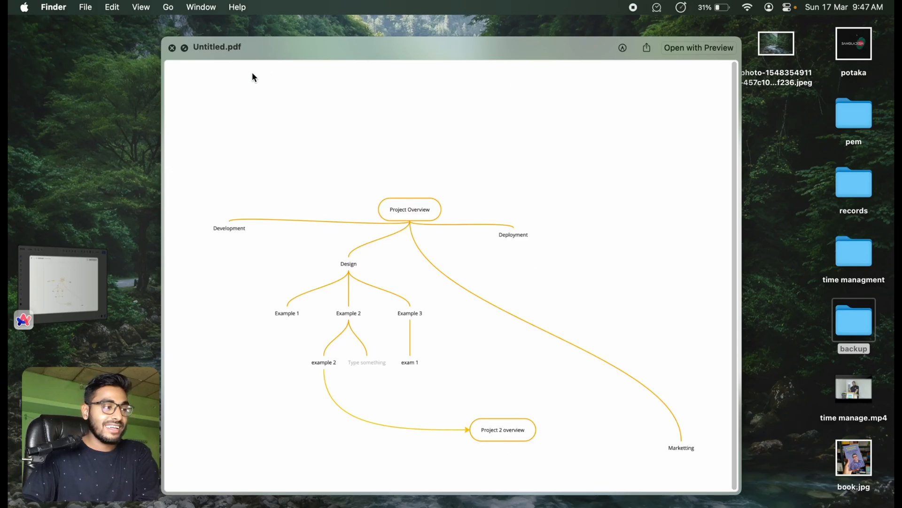
pyautogui.click(50, 273)
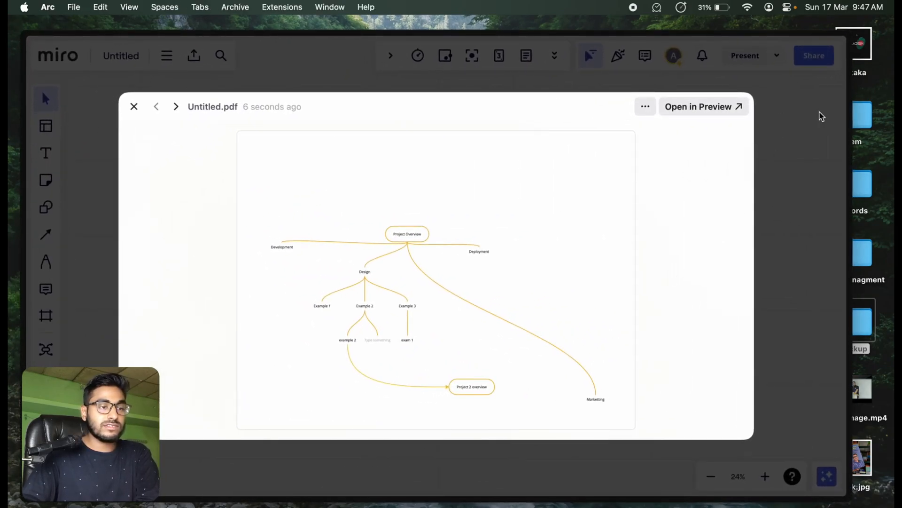
pyautogui.click(134, 107)
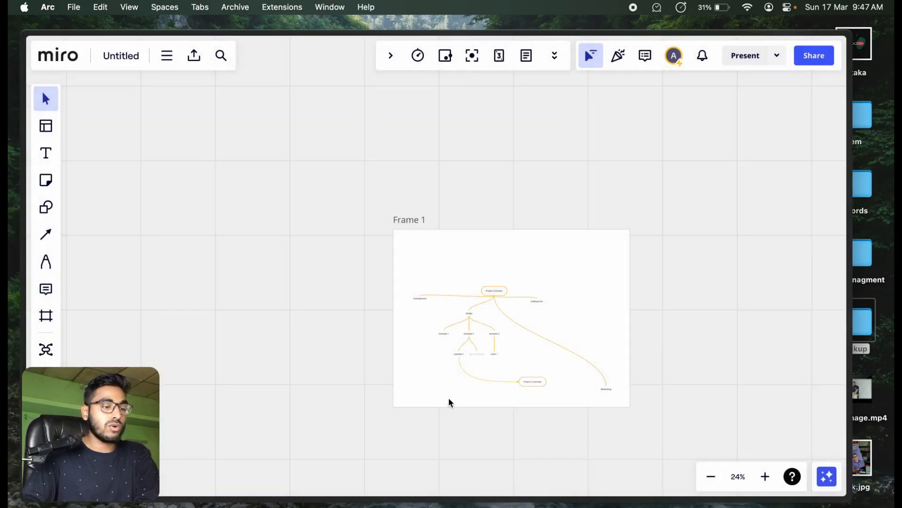
# Step: Add a branch labelled "asdfasdf" above the Project 2 overview node
pyautogui.scroll(-1, 541, 388)
pyautogui.scroll(5, 530, 351)
pyautogui.scroll(10, 529, 351)
pyautogui.scroll(-5, 579, 374)
pyautogui.scroll(5, 578, 307)
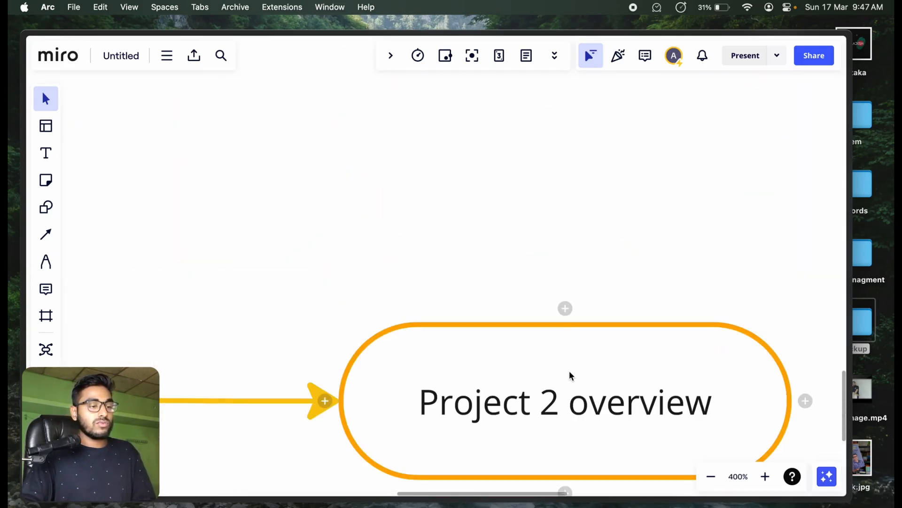
pyautogui.click(565, 309)
pyautogui.write('asdfasdf')
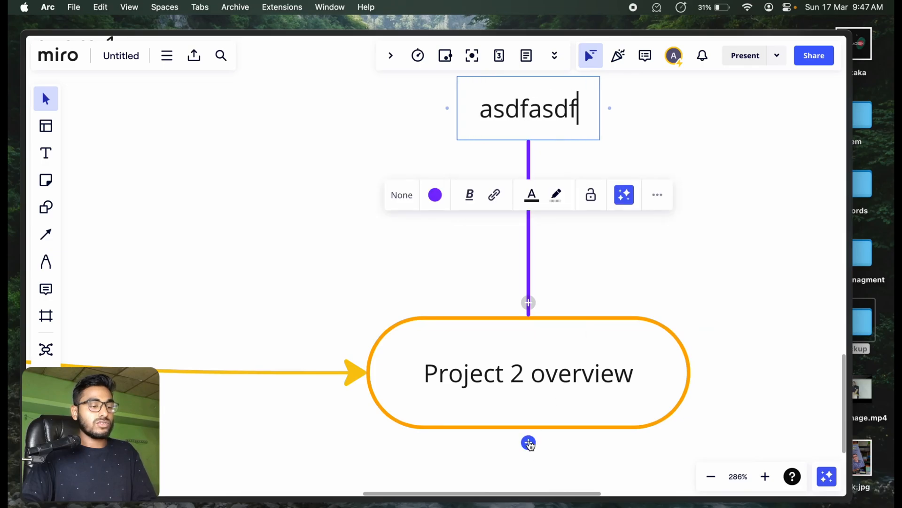
# Step: Add a second branch labelled "asdfasdf" below the Project 2 overview node
pyautogui.click(528, 442)
pyautogui.write('asdfasdf')
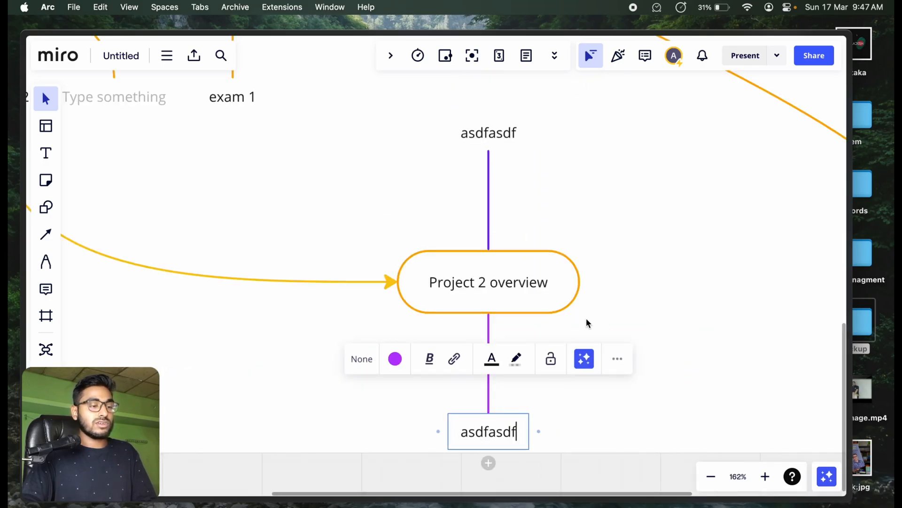
pyautogui.click(579, 281)
pyautogui.scroll(-5, 660, 292)
pyautogui.click(720, 329)
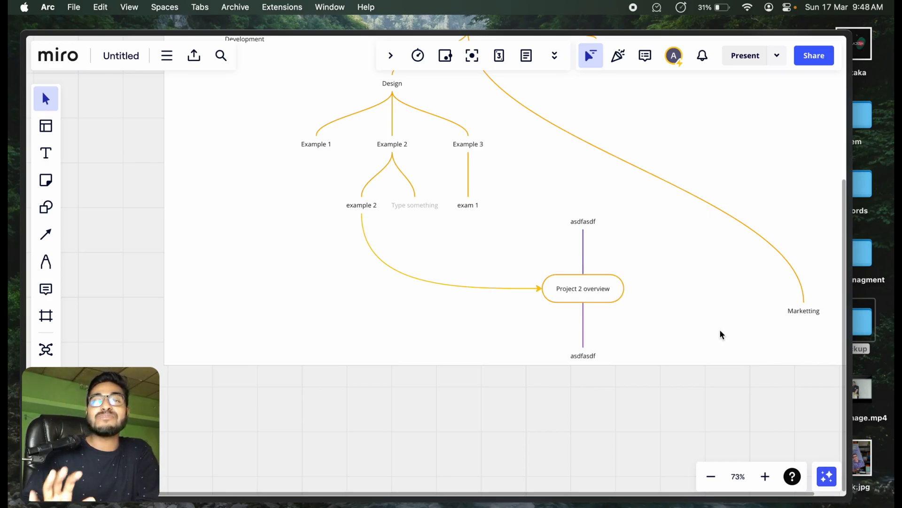
pyautogui.scroll(5, 720, 330)
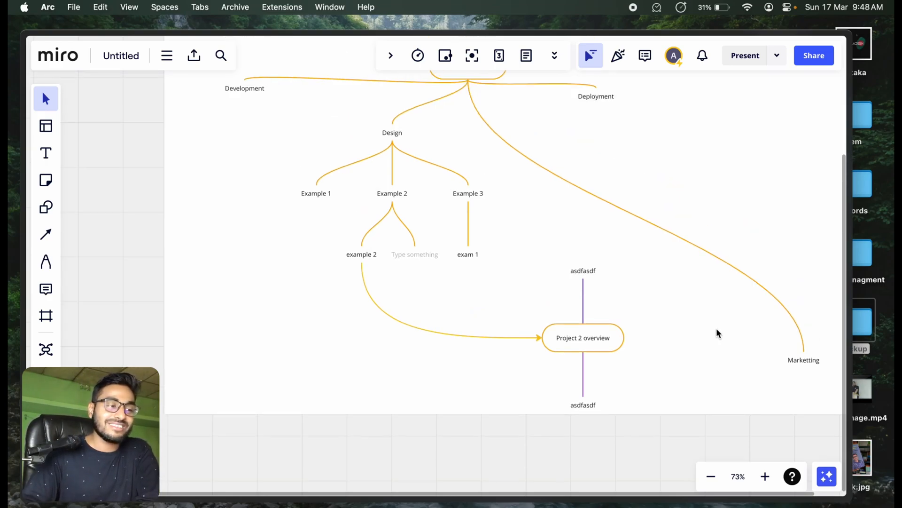